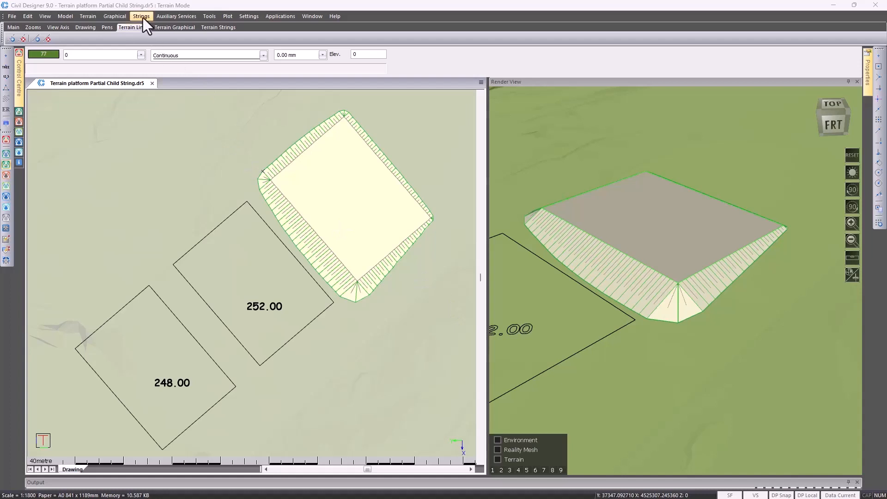
Step: Define a partial child range on the graded platform's outer string, from its left corner to its bottom corner, avoiding the start/end
{"action": "left_click", "coordinate": [142, 17]}
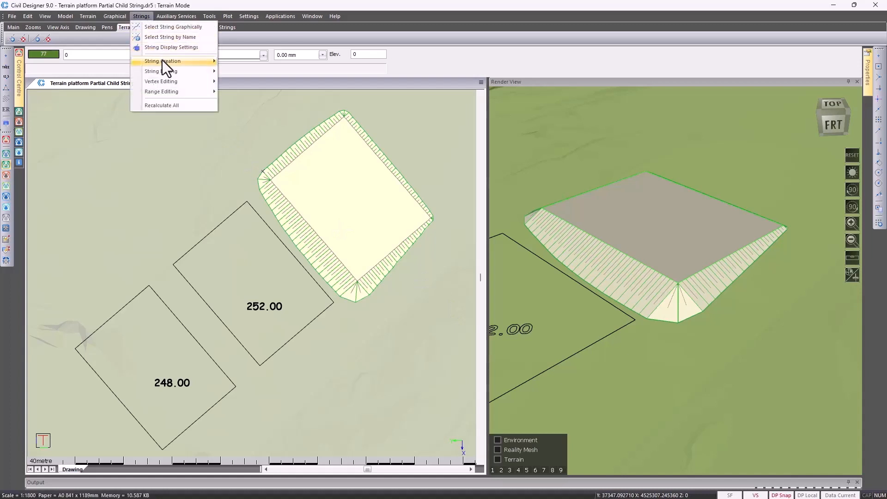
{"action": "mouse_move", "coordinate": [162, 61]}
{"action": "mouse_move", "coordinate": [245, 104]}
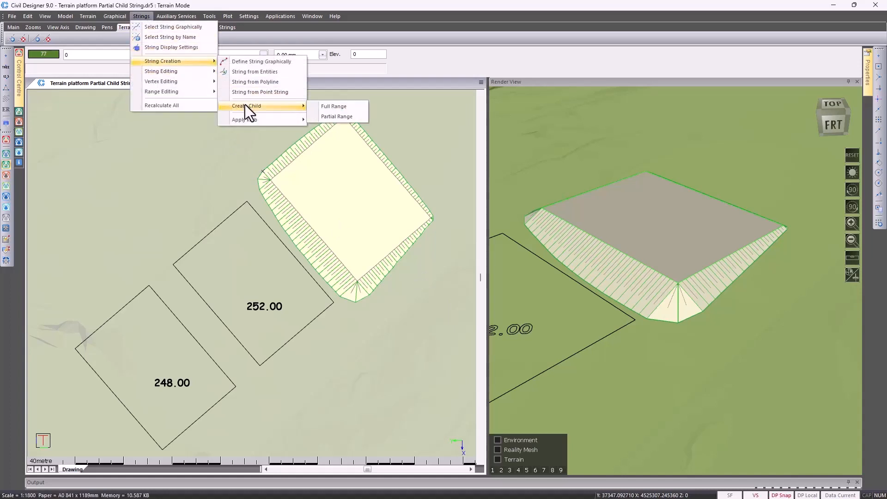
{"action": "left_click", "coordinate": [348, 117]}
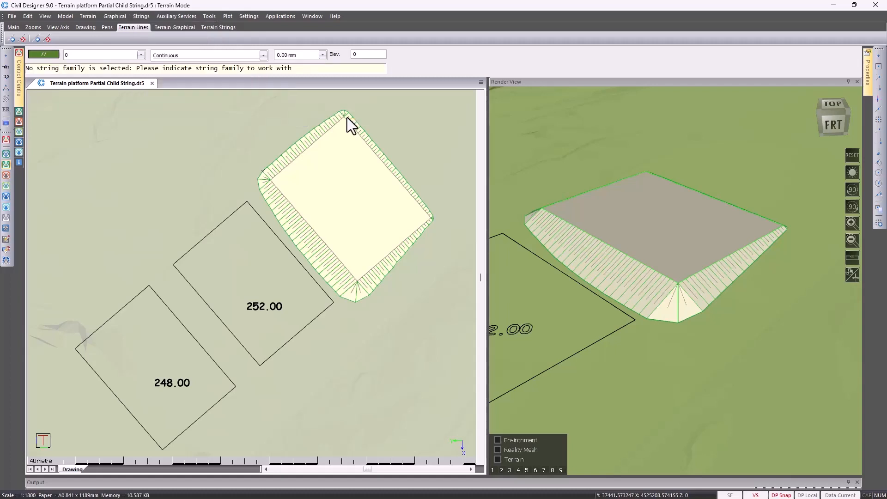
{"action": "left_click", "coordinate": [422, 236]}
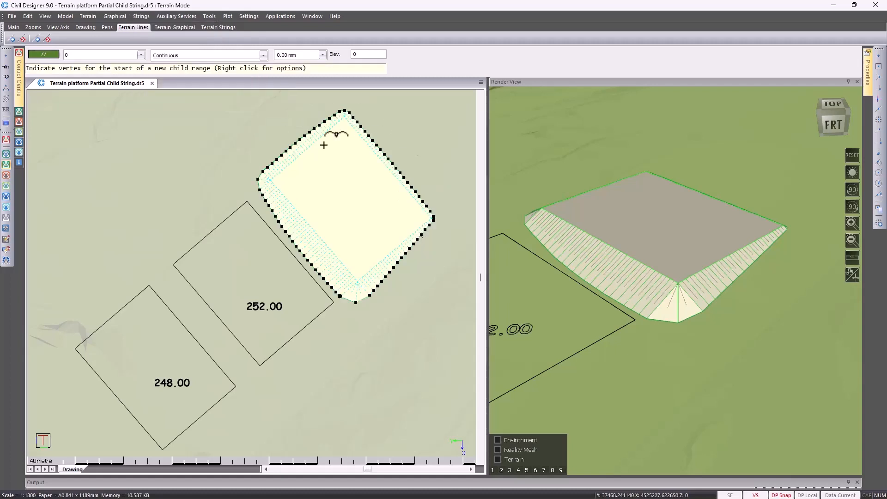
{"action": "left_click", "coordinate": [263, 171]}
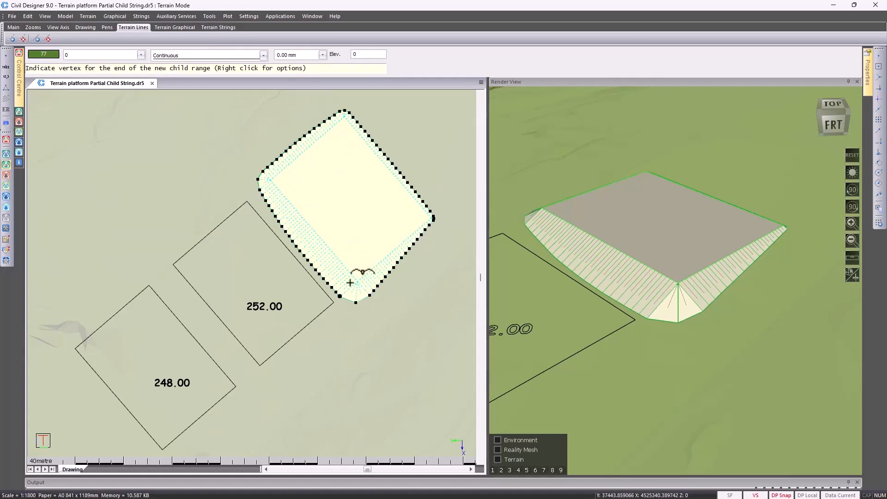
{"action": "left_click", "coordinate": [371, 296]}
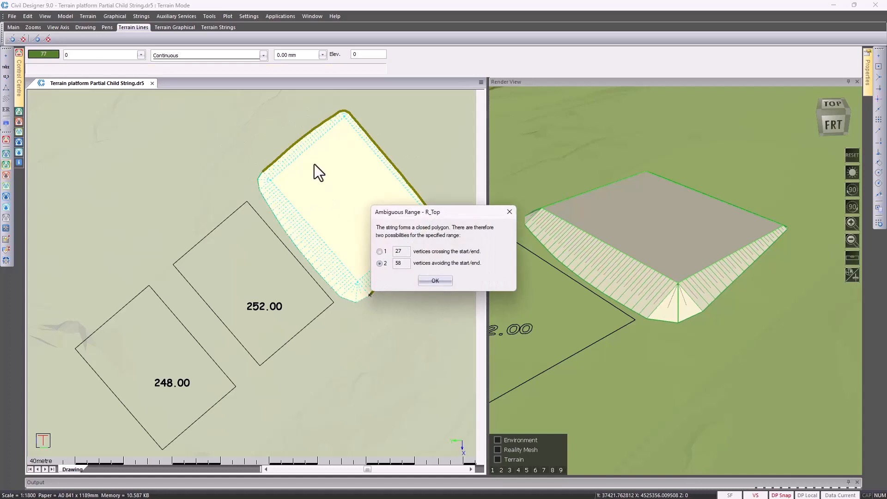
{"action": "left_click", "coordinate": [435, 281]}
Step: Create the child string with operation type Ver Offset, Hor Offset, using a vertical offset of -0.5 and a horizontal offset of 1
{"action": "left_click_drag", "start_coordinate": [446, 168], "coordinate": [380, 168]}
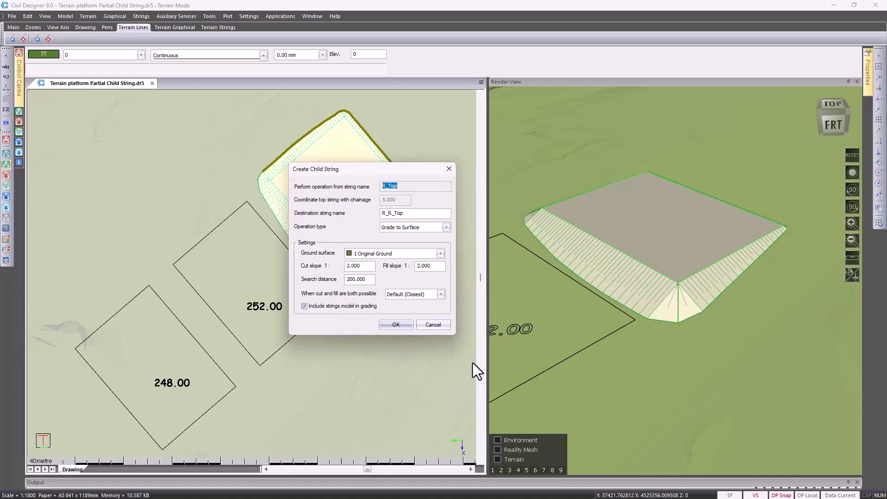
{"action": "left_click", "coordinate": [446, 228]}
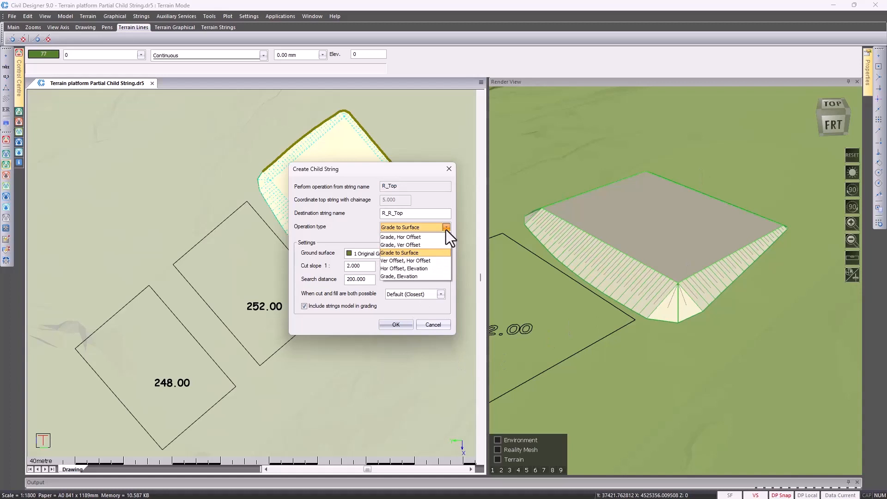
{"action": "left_click", "coordinate": [425, 260]}
{"action": "left_click_drag", "start_coordinate": [399, 272], "coordinate": [340, 271]}
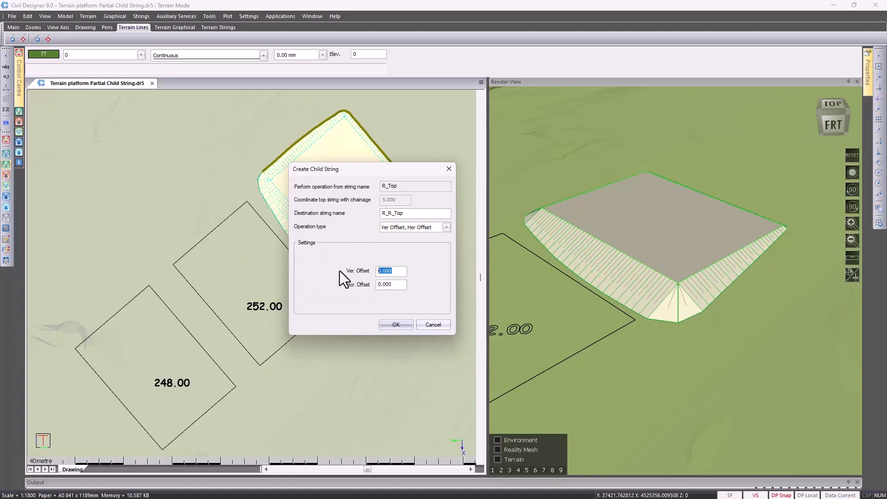
{"action": "type", "text": "-0.5"}
{"action": "left_click_drag", "start_coordinate": [392, 286], "coordinate": [351, 289]}
{"action": "type", "text": "1"}
{"action": "left_click", "coordinate": [397, 271]}
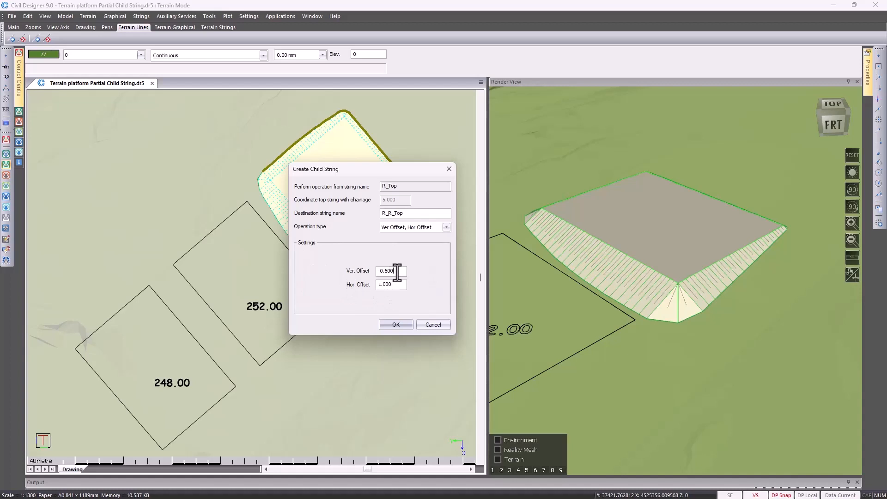
{"action": "left_click", "coordinate": [395, 325]}
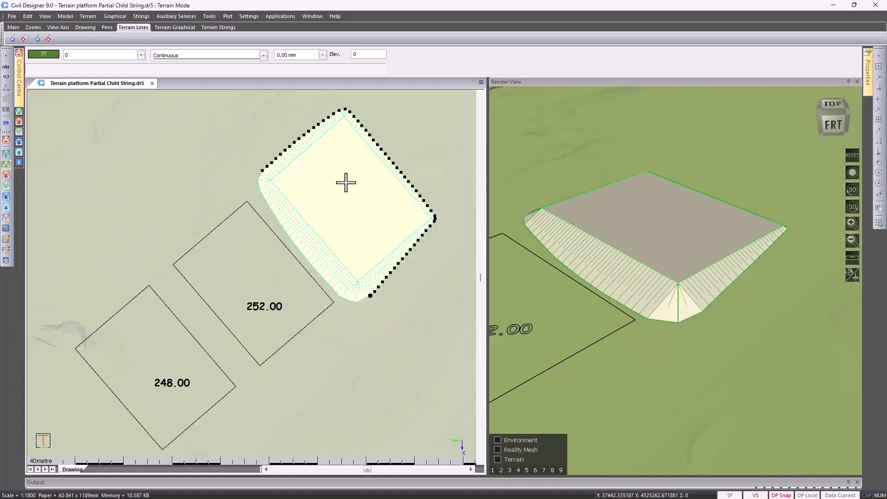
Step: Define another partial child range along the full length of the new offset string, choosing the vertices avoiding the start/end
{"action": "left_click", "coordinate": [141, 16]}
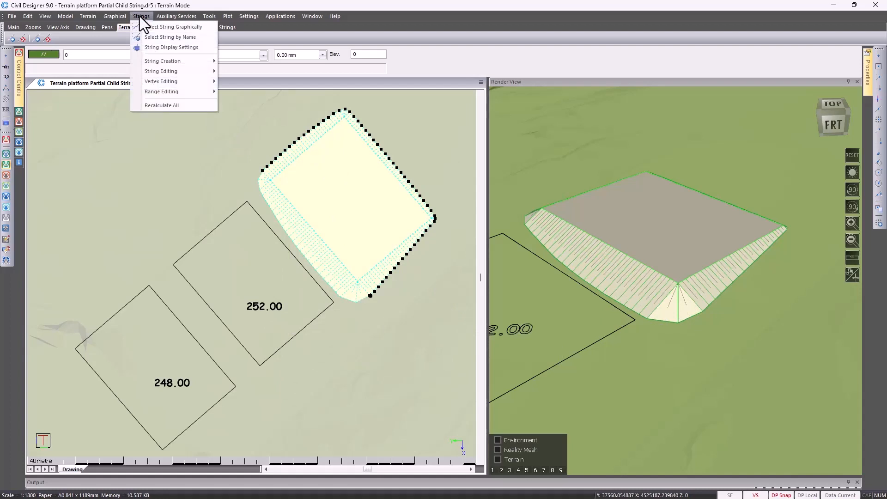
{"action": "mouse_move", "coordinate": [161, 59]}
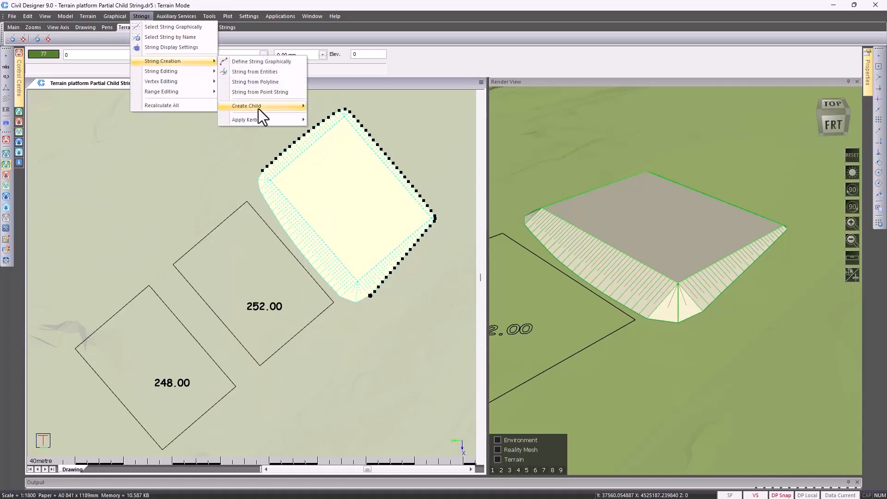
{"action": "mouse_move", "coordinate": [263, 107]}
{"action": "left_click", "coordinate": [339, 117]}
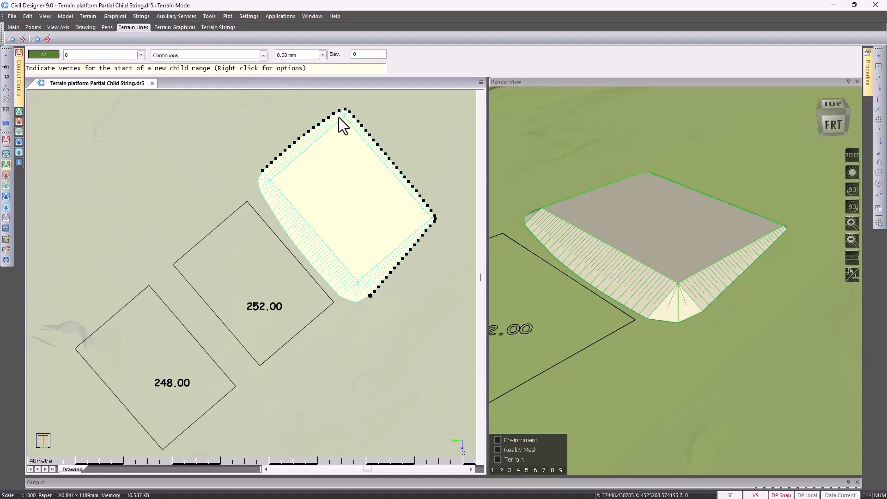
{"action": "left_click", "coordinate": [270, 160]}
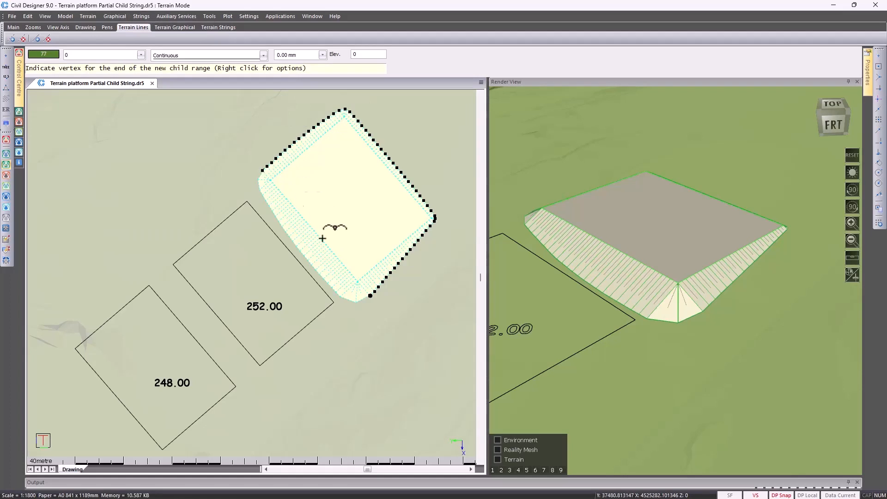
{"action": "left_click", "coordinate": [370, 296]}
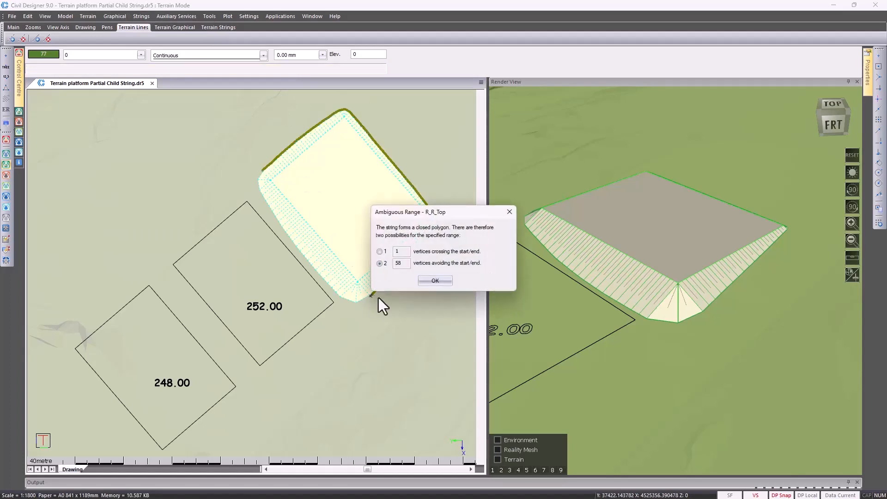
{"action": "left_click", "coordinate": [438, 282]}
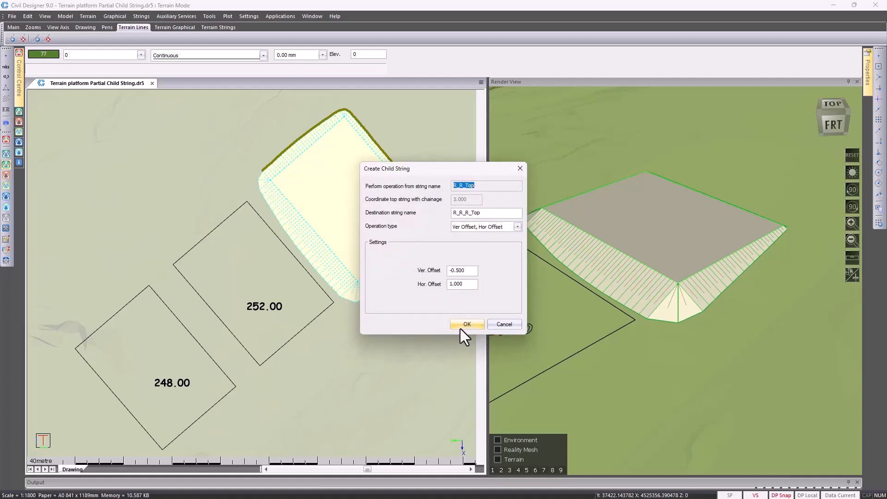
Step: Create its child string with a vertical offset of 0.5, keeping the horizontal offset at 1
{"action": "double_click", "coordinate": [470, 274]}
{"action": "type", "text": "0.5"}
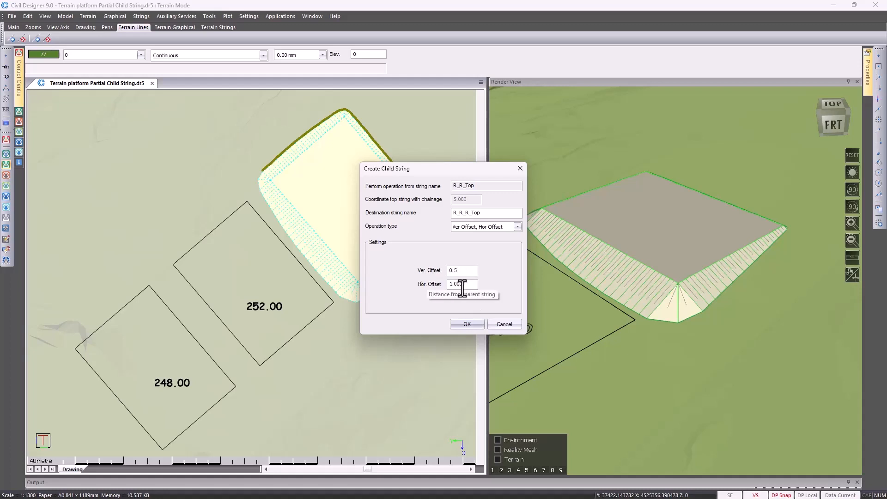
{"action": "left_click", "coordinate": [464, 326]}
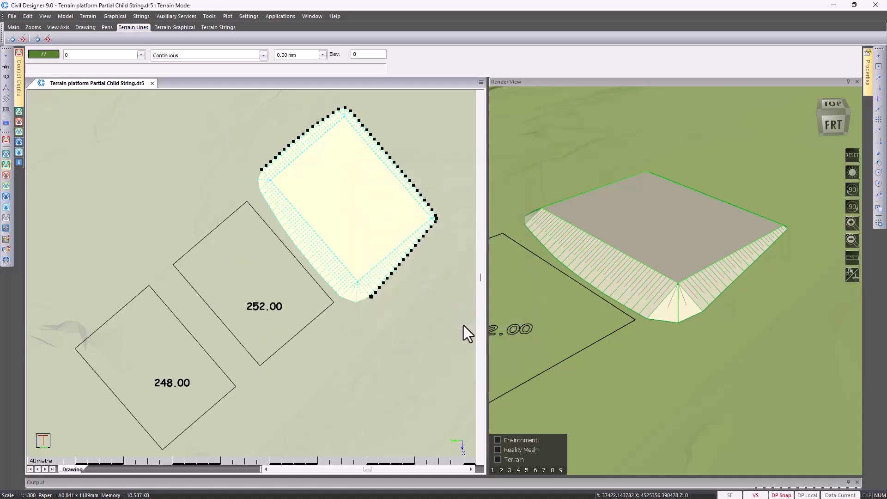
Step: Examine the drain formed by the offset strings along the platform's edges and lower corner in the 3D render
{"action": "left_click", "coordinate": [723, 340]}
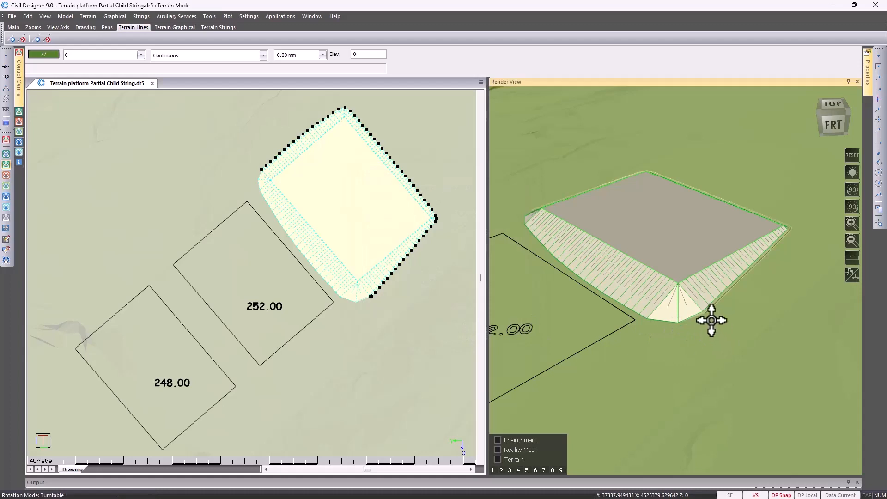
{"action": "scroll", "coordinate": [774, 359], "scroll_direction": "up", "scroll_amount": 6}
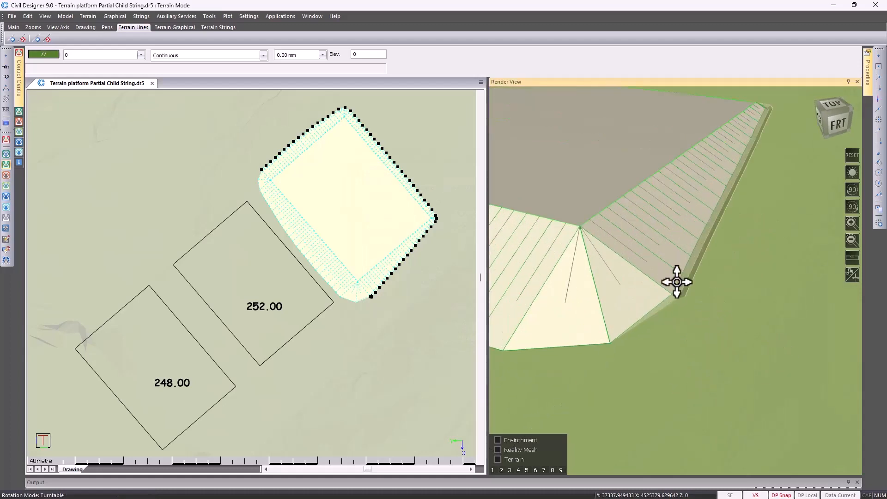
{"action": "left_click_drag", "start_coordinate": [734, 273], "coordinate": [672, 328]}
{"action": "middle_click_drag", "start_coordinate": [770, 334], "coordinate": [705, 263]}
{"action": "scroll", "coordinate": [752, 336], "scroll_direction": "down", "scroll_amount": 2}
{"action": "left_click_drag", "start_coordinate": [705, 263], "coordinate": [598, 246]}
{"action": "middle_click_drag", "start_coordinate": [670, 194], "coordinate": [554, 308]}
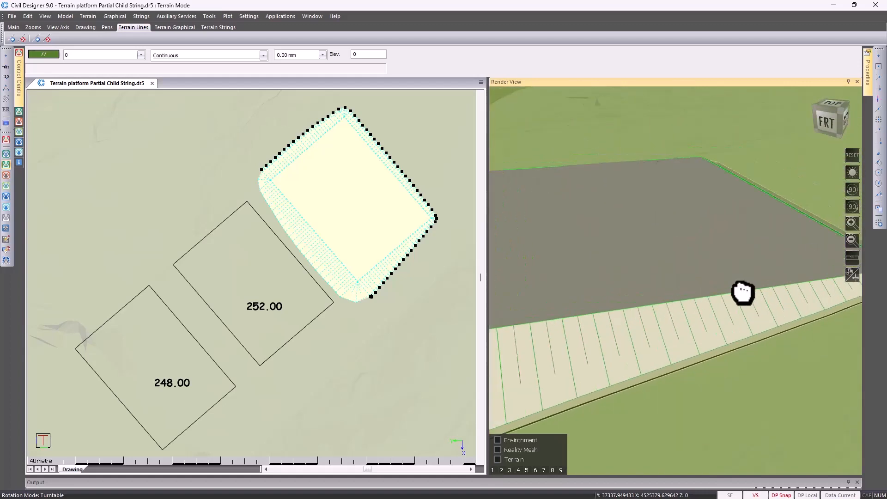
{"action": "middle_click_drag", "start_coordinate": [742, 293], "coordinate": [651, 304]}
{"action": "left_click_drag", "start_coordinate": [717, 307], "coordinate": [586, 329]}
{"action": "middle_click_drag", "start_coordinate": [828, 307], "coordinate": [667, 283]}
{"action": "scroll", "coordinate": [667, 285], "scroll_direction": "up", "scroll_amount": 4}
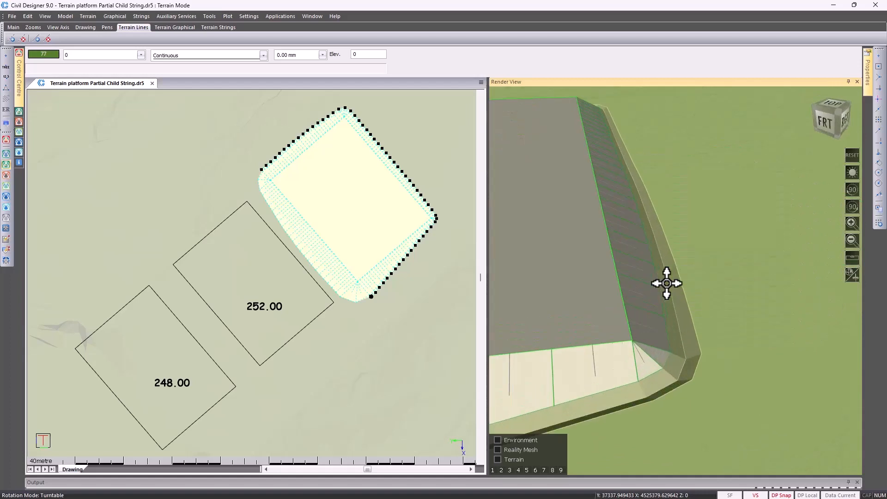
{"action": "mouse_move", "coordinate": [689, 331]}
{"action": "left_mouse_down"}
{"action": "mouse_move", "coordinate": [675, 238]}
{"action": "mouse_move", "coordinate": [679, 247]}
{"action": "left_mouse_up"}
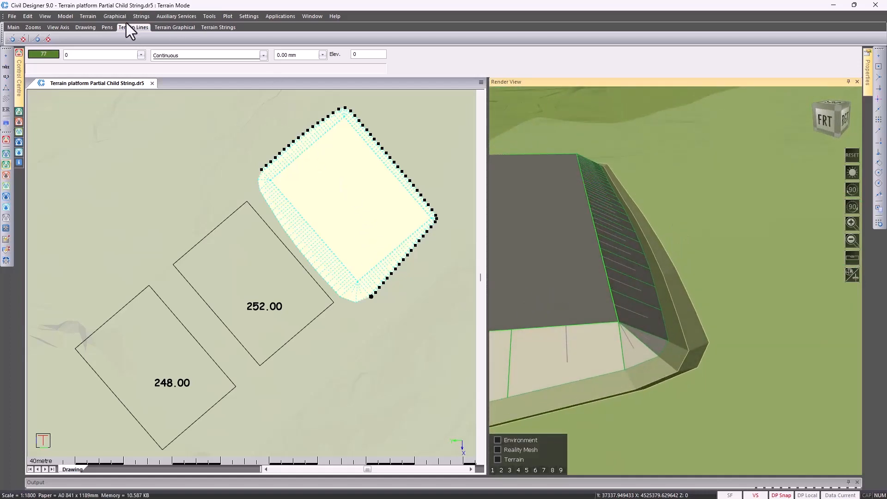
Step: Create a full-range child string from the outermost string, graded to the Original Ground surface, and deselect the string family
{"action": "left_click", "coordinate": [141, 16]}
{"action": "mouse_move", "coordinate": [162, 63]}
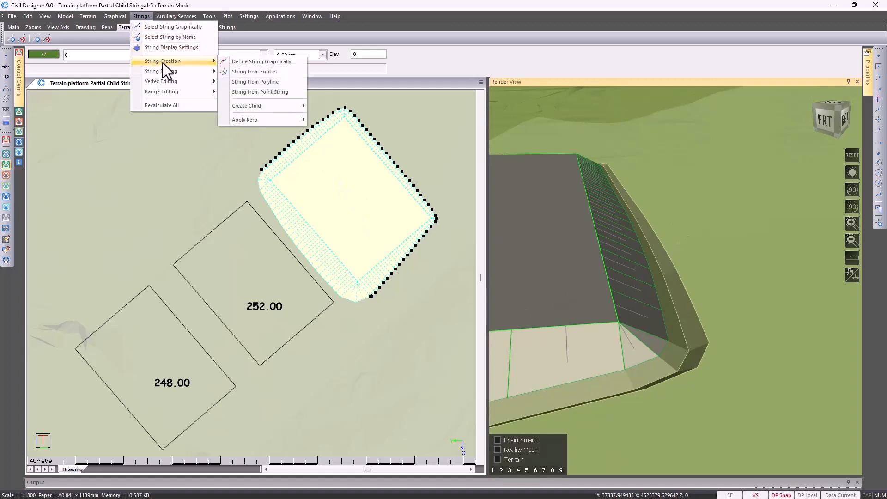
{"action": "mouse_move", "coordinate": [271, 111]}
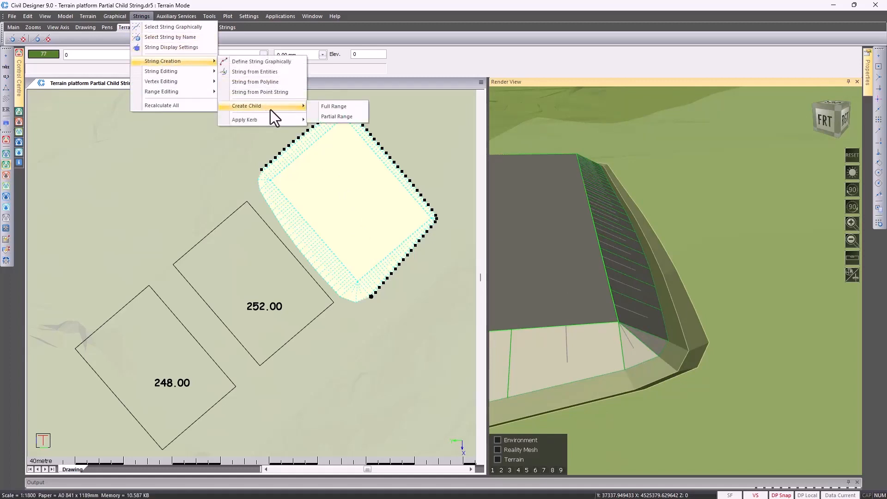
{"action": "left_click", "coordinate": [349, 107]}
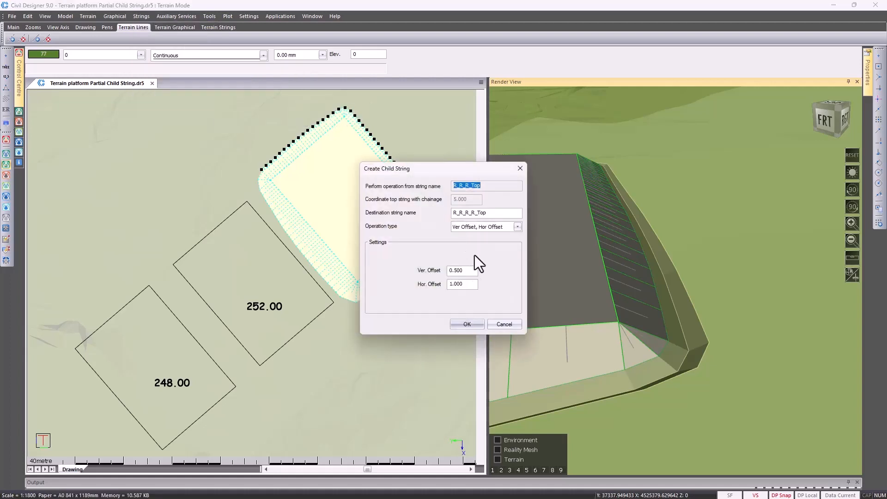
{"action": "left_click", "coordinate": [518, 225]}
{"action": "left_click", "coordinate": [500, 254]}
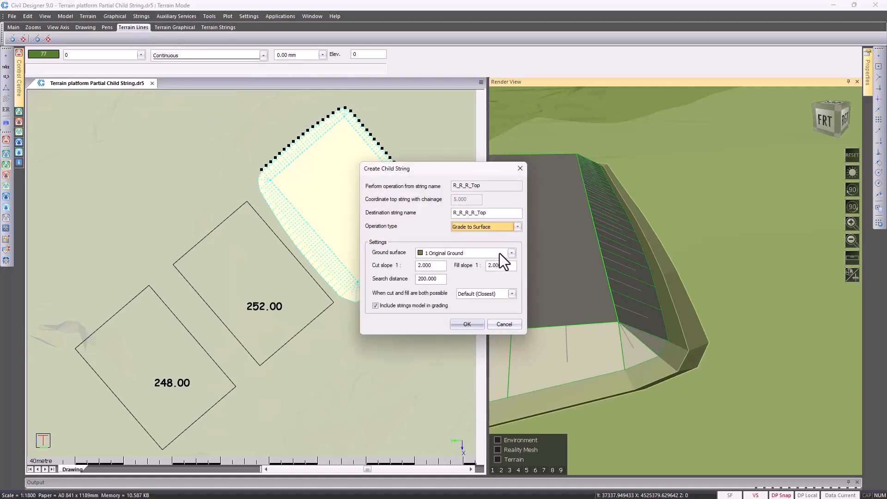
{"action": "left_click", "coordinate": [466, 324]}
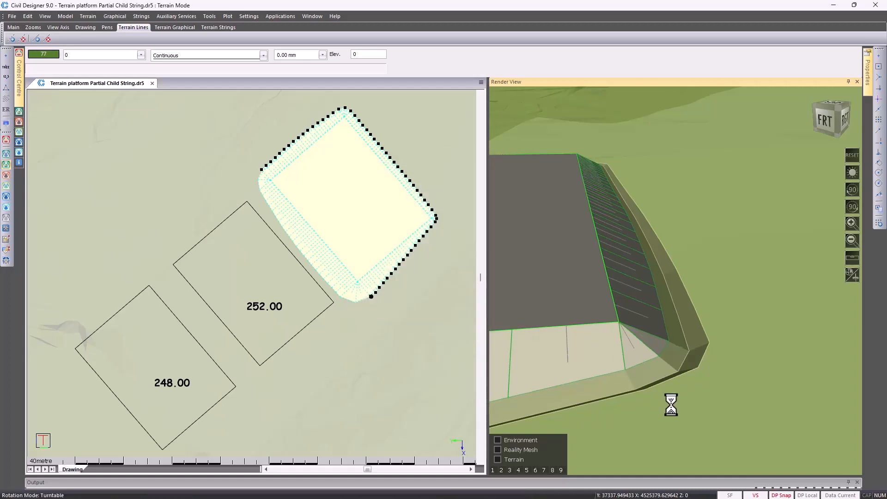
{"action": "left_click_drag", "start_coordinate": [669, 405], "coordinate": [628, 321]}
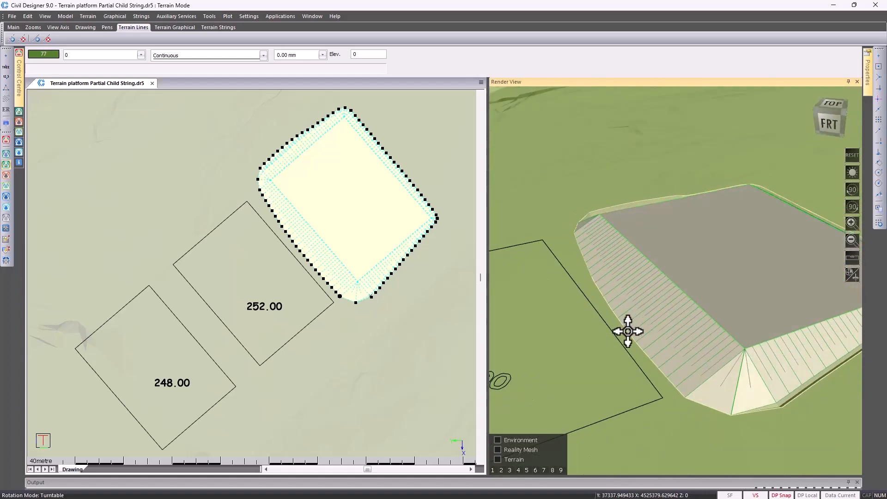
{"action": "middle_click_drag", "start_coordinate": [628, 331], "coordinate": [675, 309]}
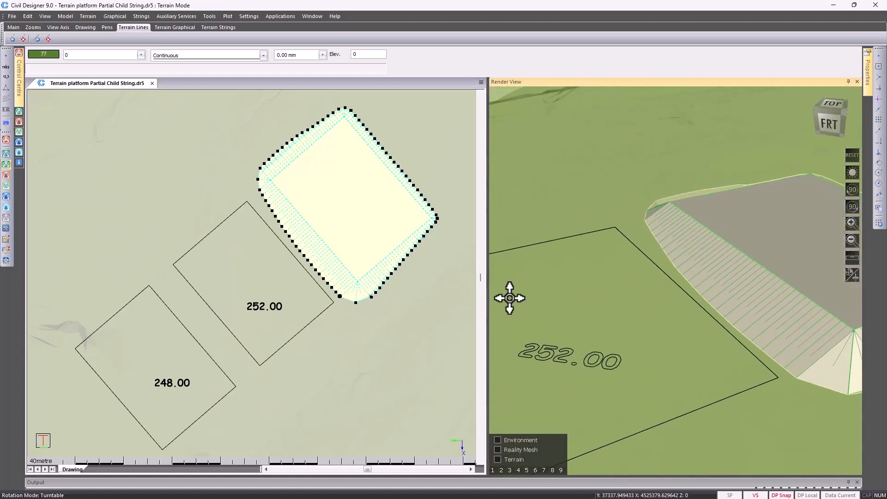
{"action": "left_click", "coordinate": [388, 362]}
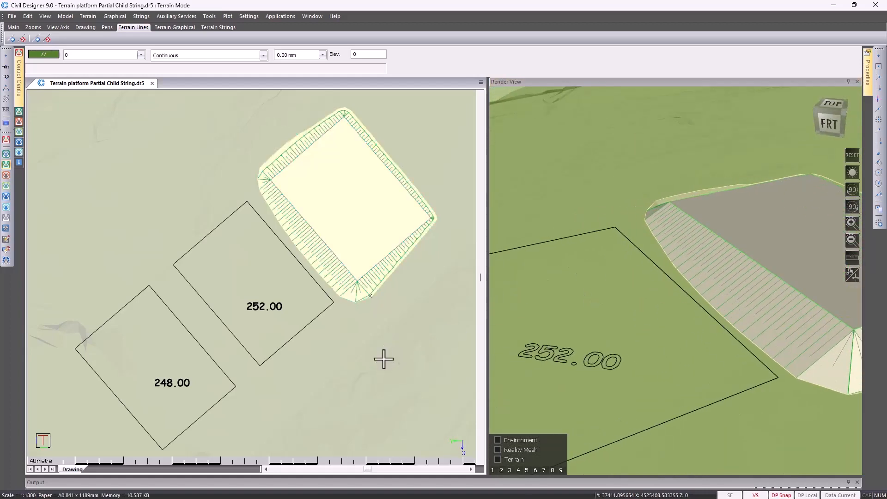
Step: Convert the 252.00 platform polyline into a terrain string at a fixed height of 252.000, retaining the original polyline
{"action": "middle_click_drag", "start_coordinate": [376, 354], "coordinate": [456, 383]}
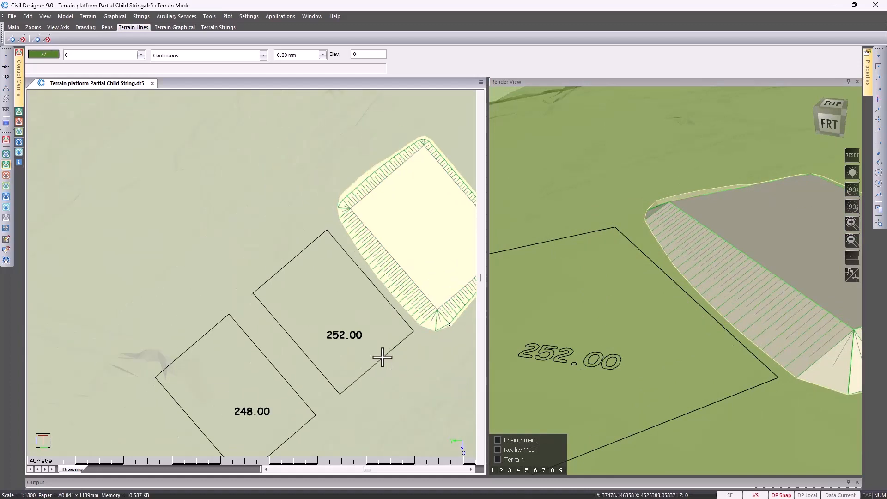
{"action": "scroll", "coordinate": [401, 347], "scroll_direction": "up", "scroll_amount": 1}
{"action": "middle_click_drag", "start_coordinate": [270, 287], "coordinate": [403, 330]}
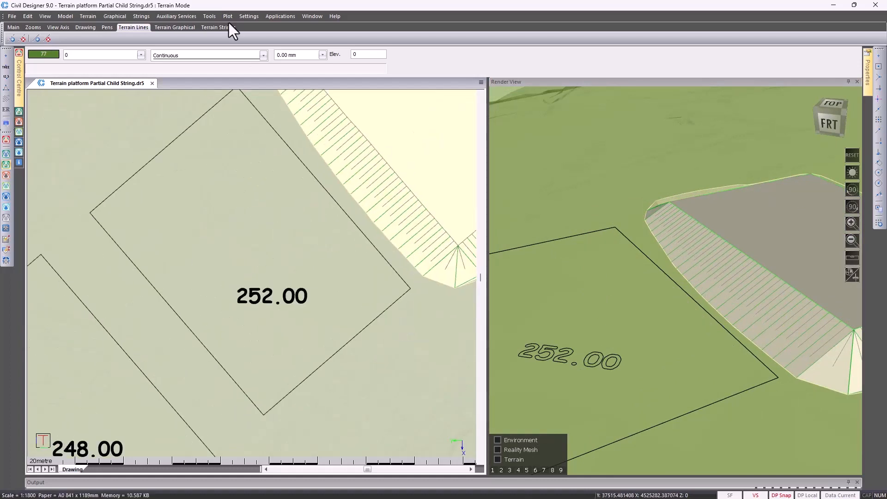
{"action": "left_click", "coordinate": [142, 17]}
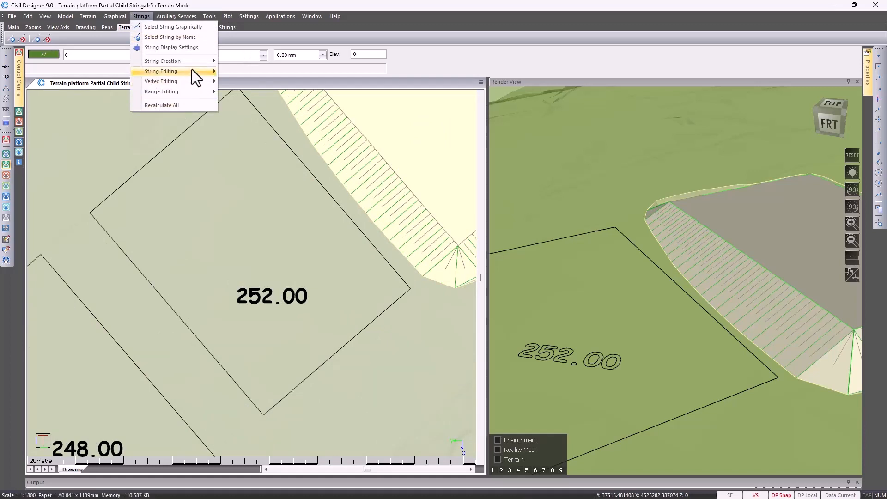
{"action": "mouse_move", "coordinate": [191, 63]}
{"action": "left_click", "coordinate": [241, 87]}
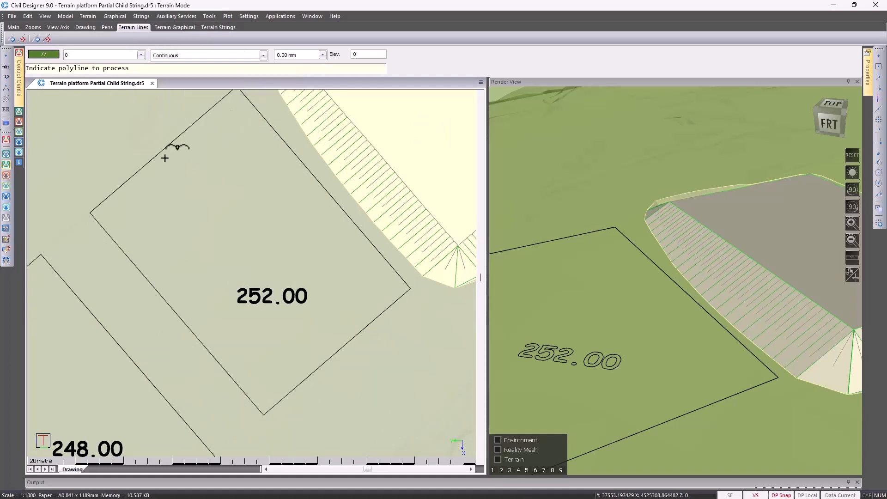
{"action": "left_click", "coordinate": [156, 150]}
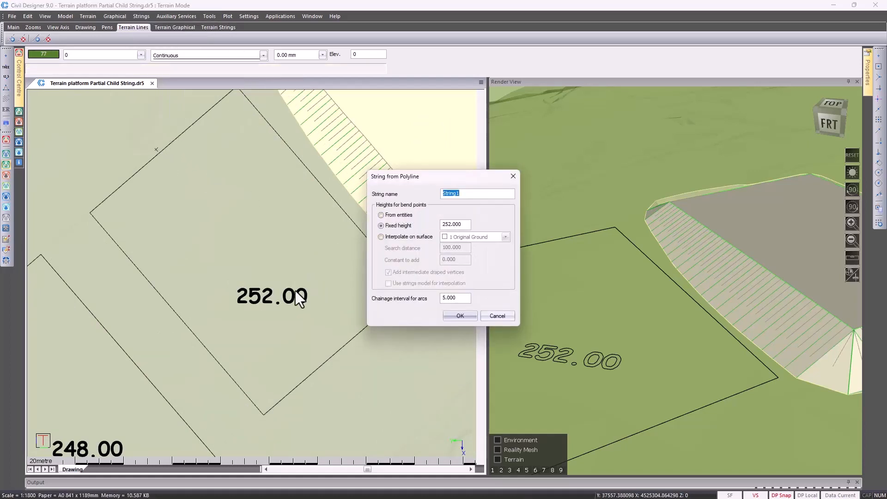
{"action": "left_click", "coordinate": [460, 316]}
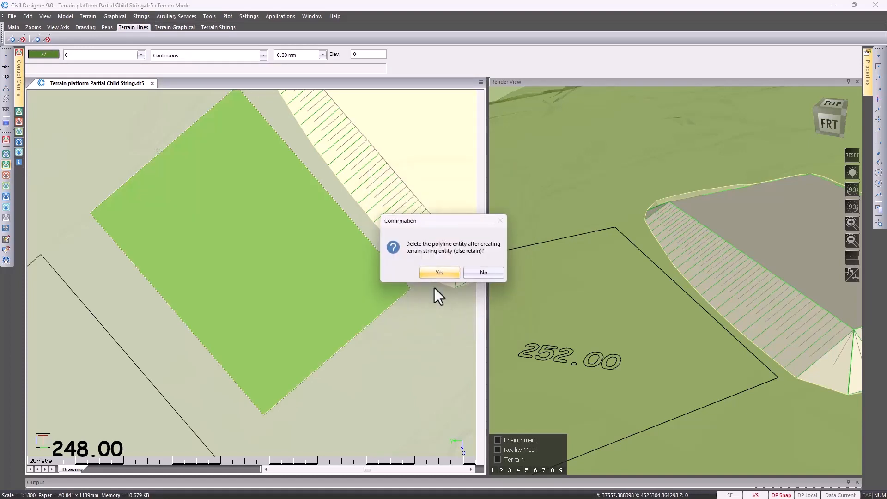
{"action": "left_click", "coordinate": [483, 273]}
{"action": "scroll", "coordinate": [386, 297], "scroll_direction": "down", "scroll_amount": 2}
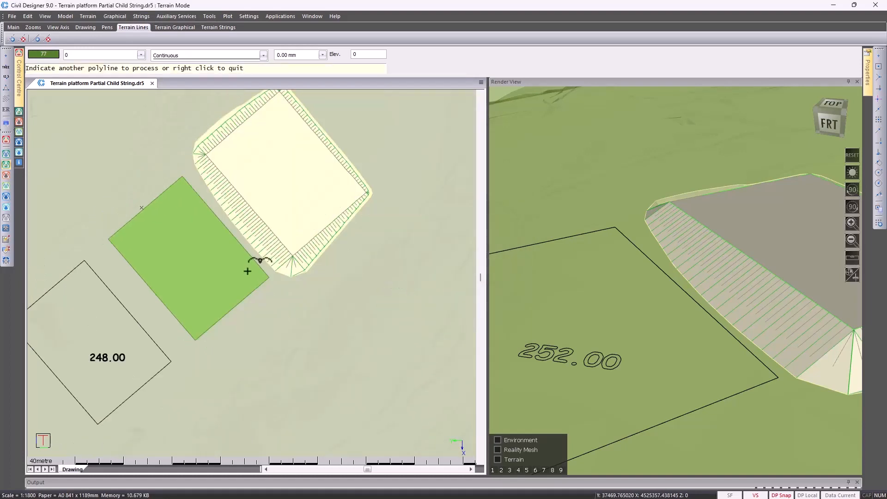
{"action": "middle_click_drag", "start_coordinate": [247, 271], "coordinate": [281, 287]}
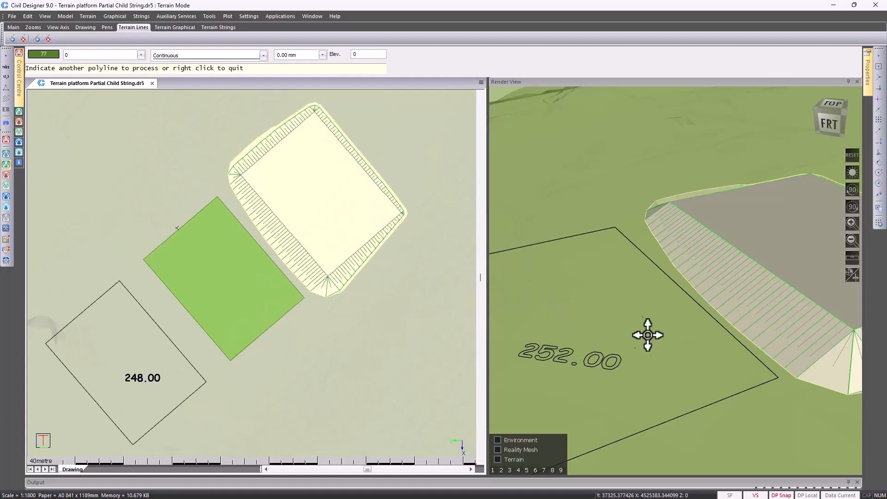
{"action": "left_click_drag", "start_coordinate": [632, 331], "coordinate": [663, 315]}
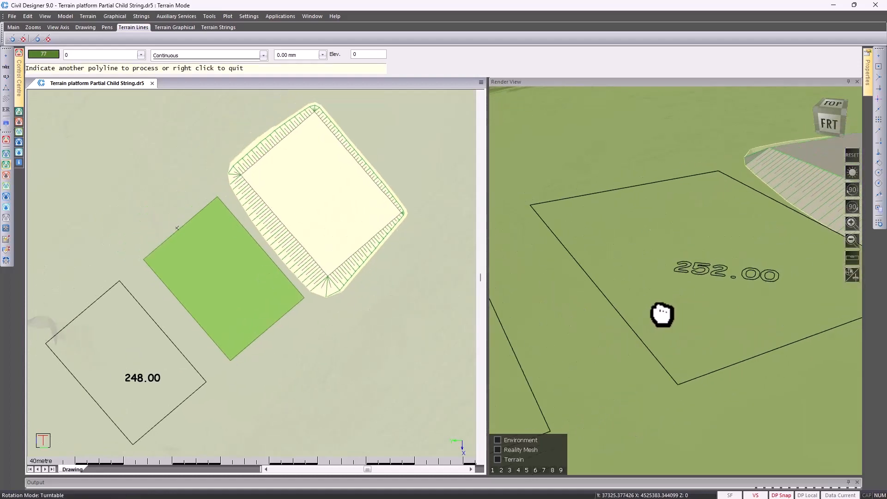
{"action": "left_click_drag", "start_coordinate": [694, 340], "coordinate": [682, 320]}
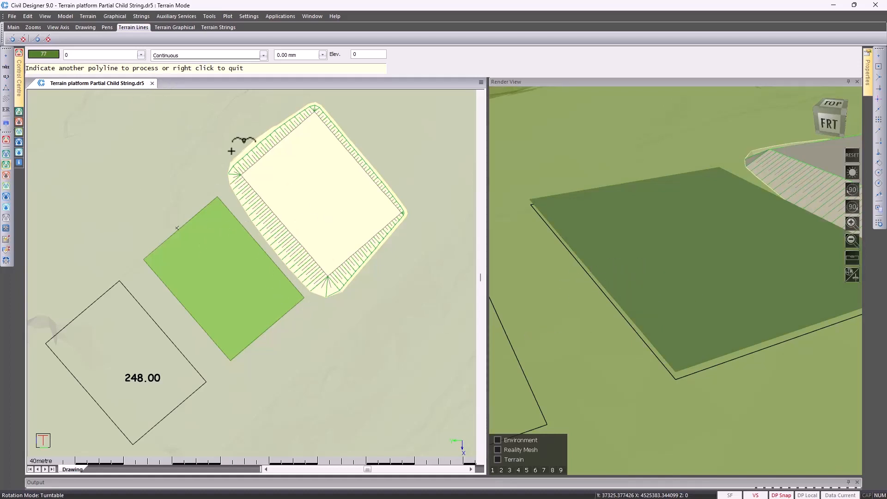
{"action": "right_click", "coordinate": [181, 162]}
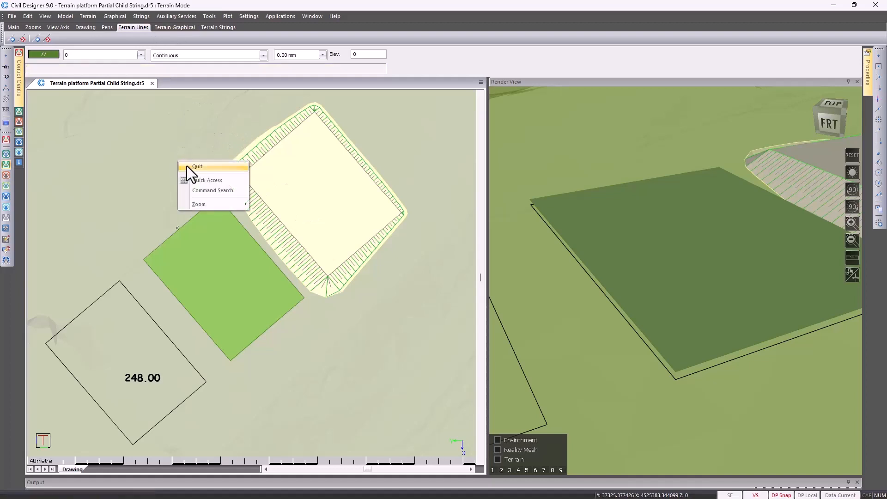
{"action": "left_click", "coordinate": [168, 67]}
Step: Start applying a full-range kerb to the 252.00 platform string, choosing the outer side of the string
{"action": "left_click", "coordinate": [142, 16]}
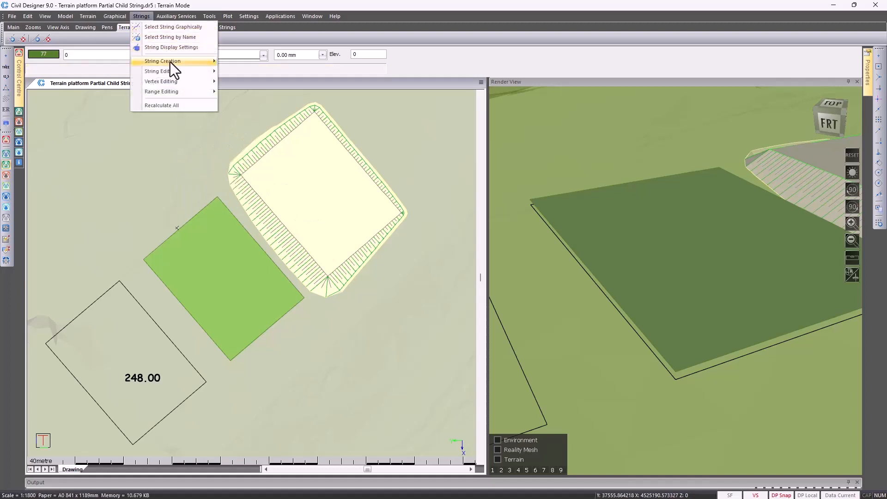
{"action": "mouse_move", "coordinate": [170, 62]}
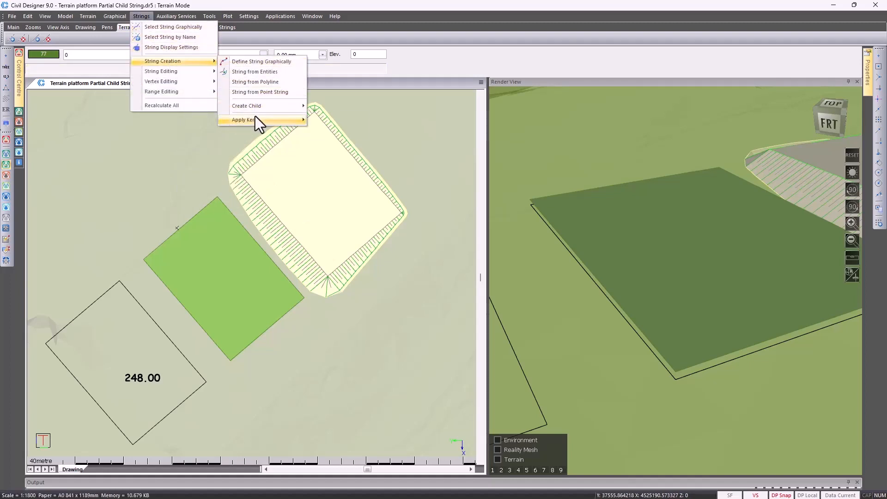
{"action": "mouse_move", "coordinate": [256, 119]}
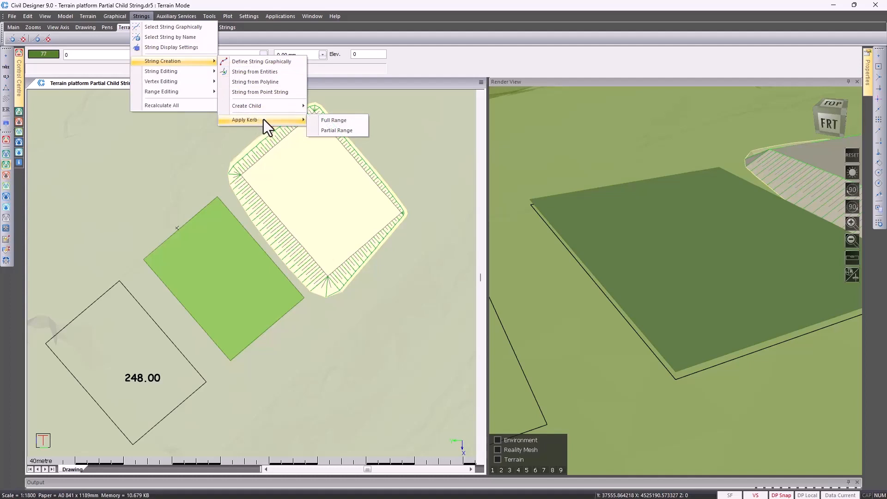
{"action": "left_click", "coordinate": [326, 121]}
{"action": "left_click", "coordinate": [190, 216]}
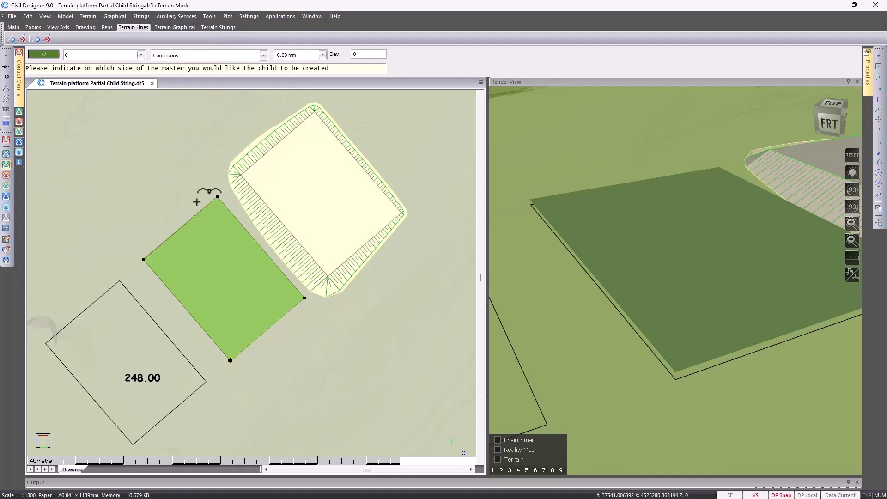
{"action": "left_click", "coordinate": [197, 202]}
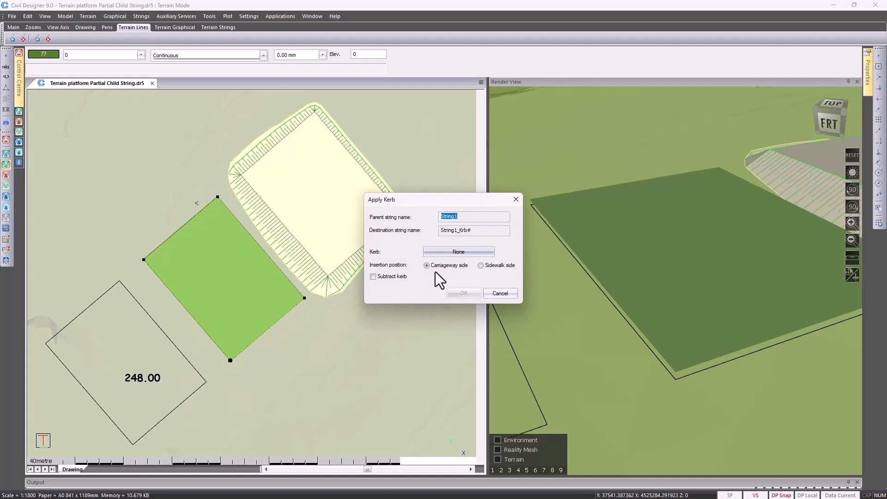
Step: Load the Combination kerbs.krb library and choose BK1+C1 In as the kerb for the platform string
{"action": "left_click", "coordinate": [464, 253]}
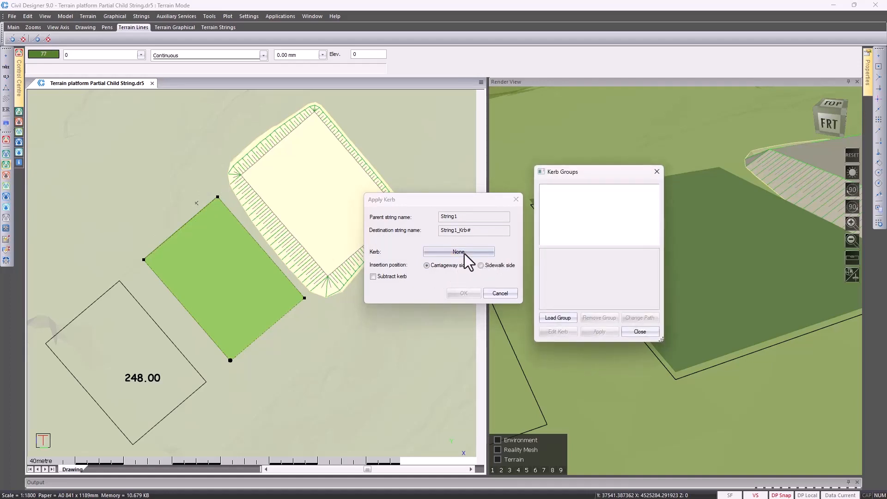
{"action": "left_click", "coordinate": [560, 317]}
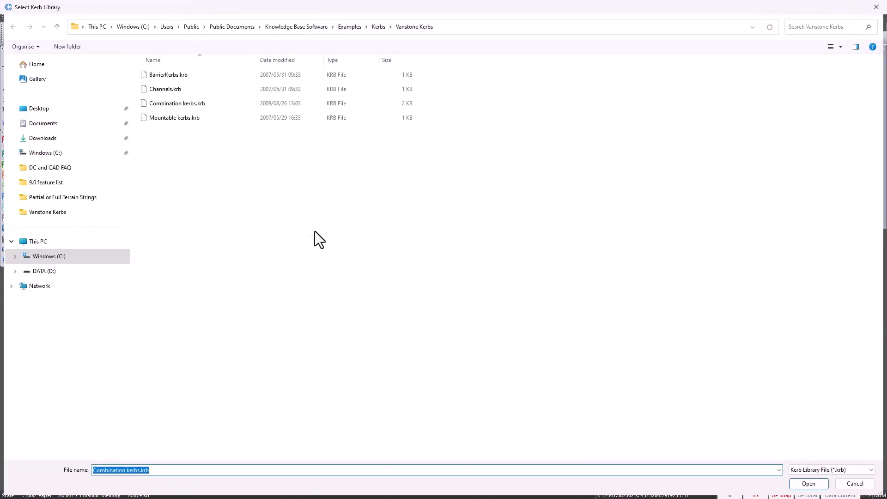
{"action": "double_click", "coordinate": [199, 107]}
{"action": "left_click", "coordinate": [572, 290]}
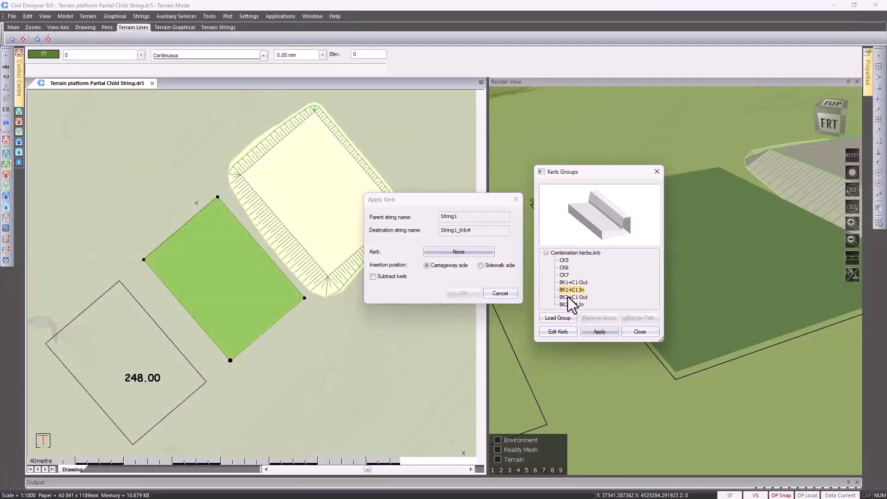
{"action": "left_click", "coordinate": [599, 332]}
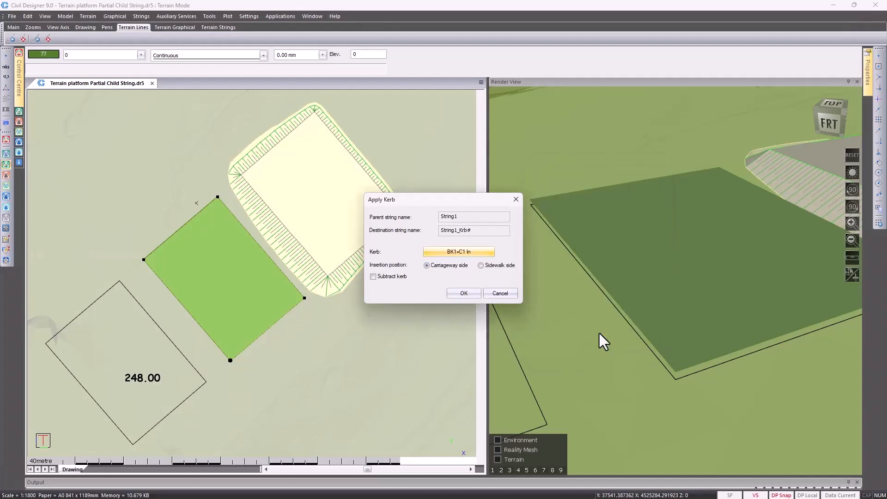
Step: Review the BK1+C1 In kerb's profile and geometry points in the kerb editor, keeping it as the chosen kerb
{"action": "left_click", "coordinate": [458, 252]}
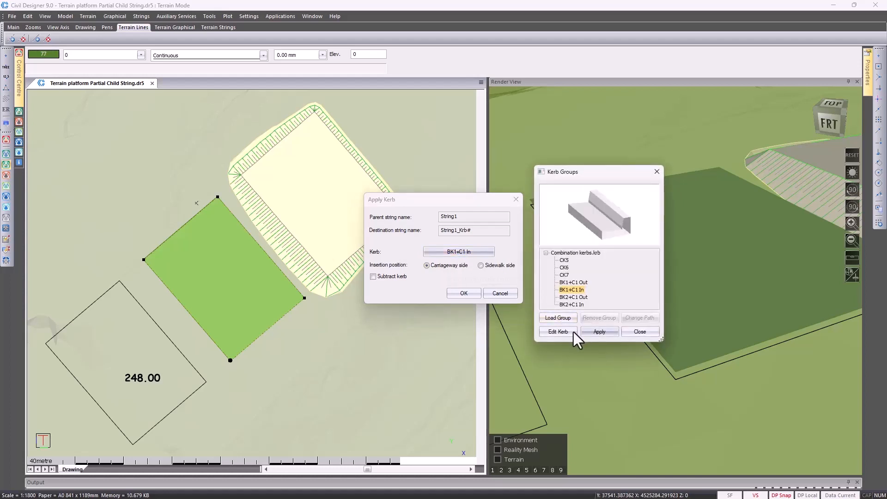
{"action": "left_click", "coordinate": [553, 332]}
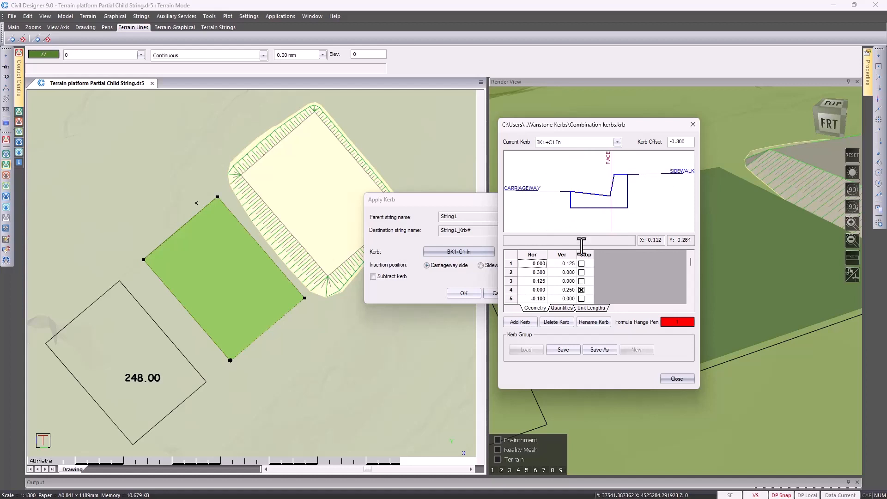
{"action": "left_click_drag", "start_coordinate": [642, 129], "coordinate": [673, 130]}
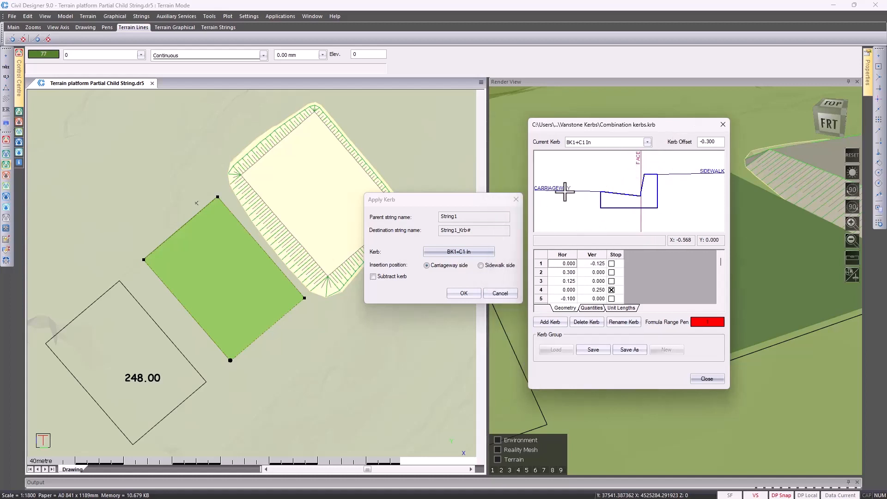
{"action": "left_click", "coordinate": [706, 378]}
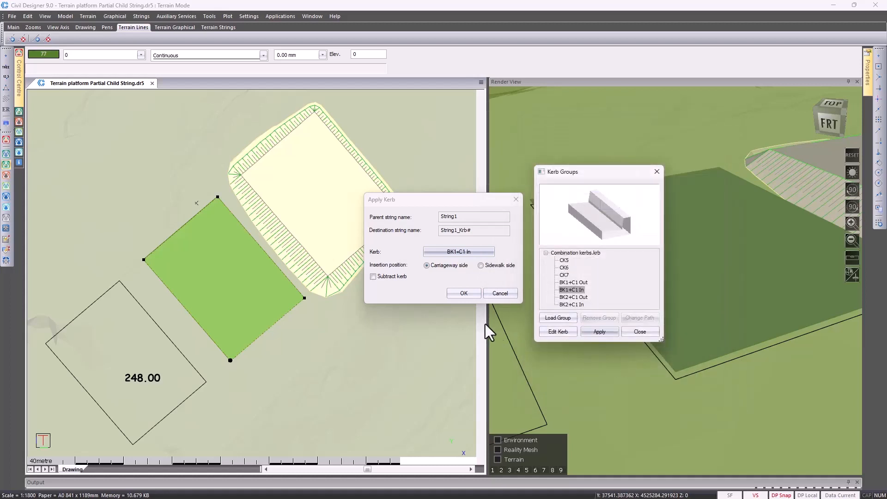
{"action": "left_click", "coordinate": [600, 332]}
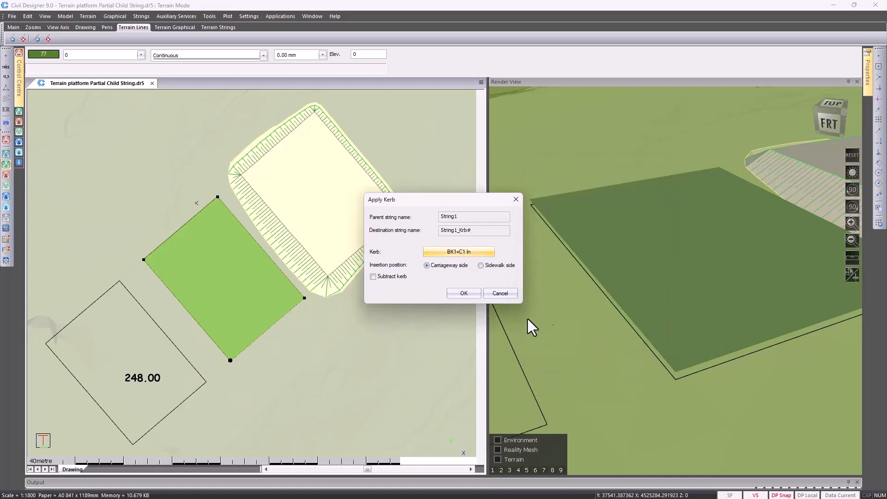
Step: Create the kerb with its insertion position on the carriageway side, and inspect the kerbed platform edges in the 3D render
{"action": "left_click", "coordinate": [464, 294]}
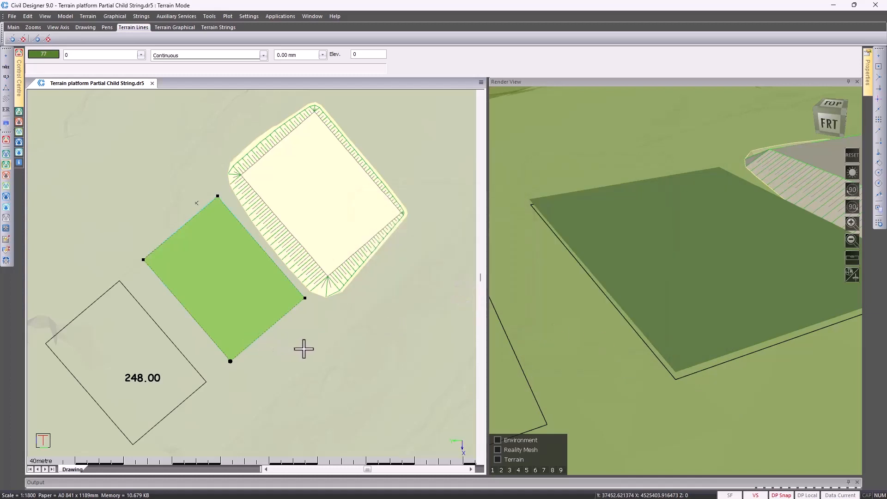
{"action": "left_click", "coordinate": [657, 368]}
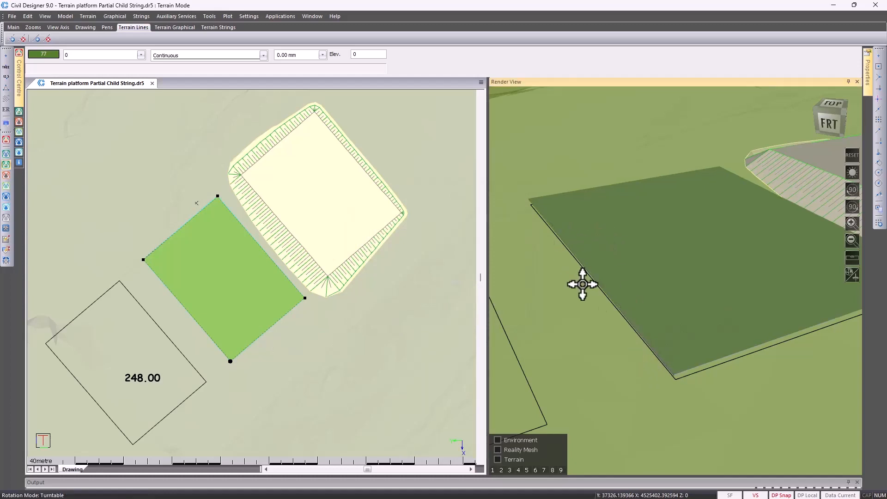
{"action": "middle_click_drag", "start_coordinate": [595, 341], "coordinate": [660, 328]}
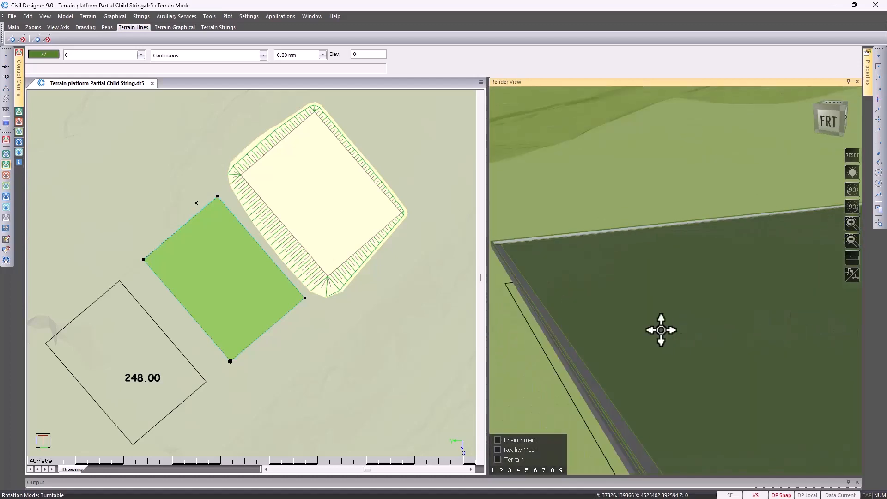
{"action": "mouse_move", "coordinate": [612, 307]}
{"action": "middle_mouse_down"}
{"action": "mouse_move", "coordinate": [665, 335]}
{"action": "mouse_move", "coordinate": [568, 356]}
{"action": "mouse_move", "coordinate": [673, 283]}
{"action": "mouse_move", "coordinate": [709, 309]}
{"action": "mouse_move", "coordinate": [626, 281]}
{"action": "middle_mouse_up"}
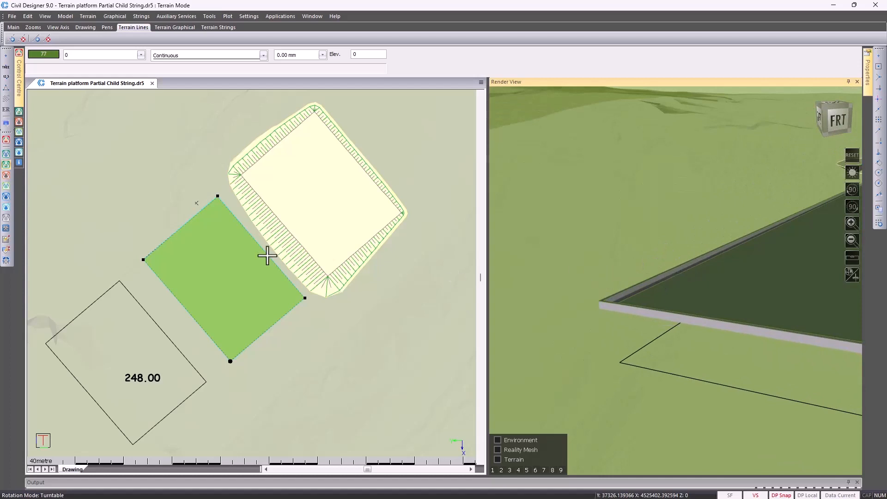
Step: Start a partial-range child string along the kerbed platform's upper-left edge, using the one-vertex range that avoids the string's start/end
{"action": "left_click", "coordinate": [141, 17]}
{"action": "mouse_move", "coordinate": [178, 62]}
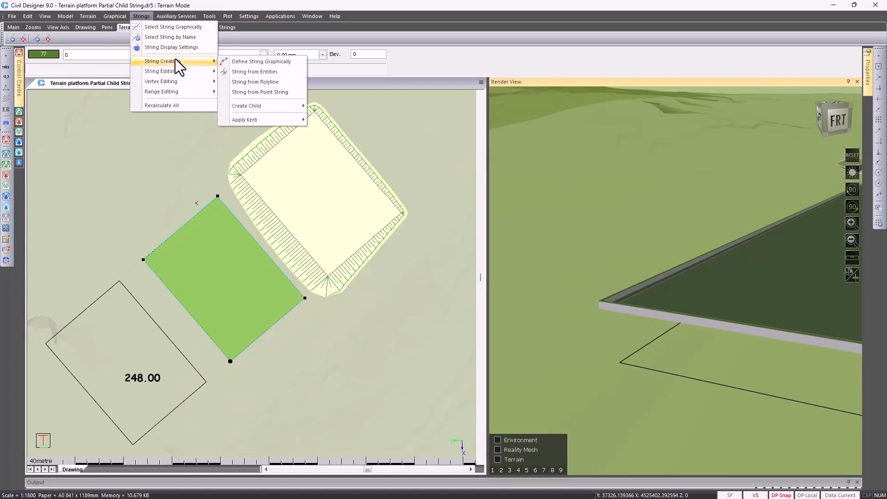
{"action": "mouse_move", "coordinate": [261, 108]}
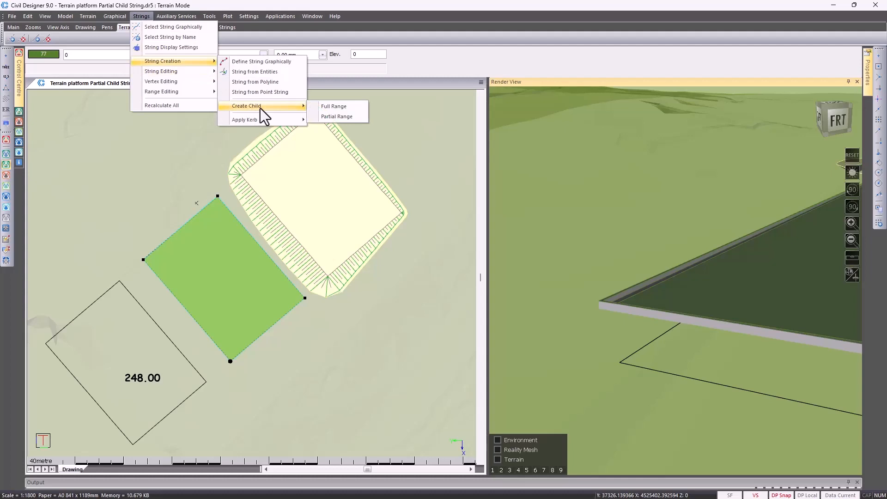
{"action": "left_click", "coordinate": [338, 118]}
{"action": "left_click", "coordinate": [175, 230]}
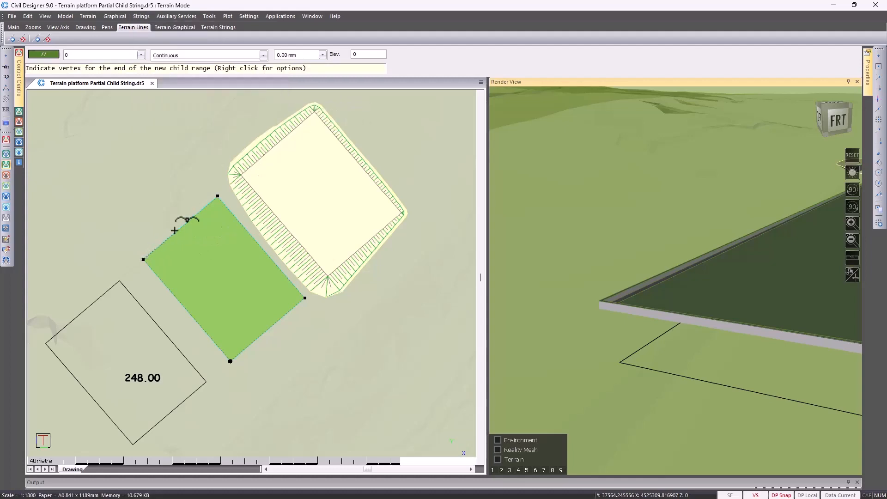
{"action": "left_click", "coordinate": [218, 197]}
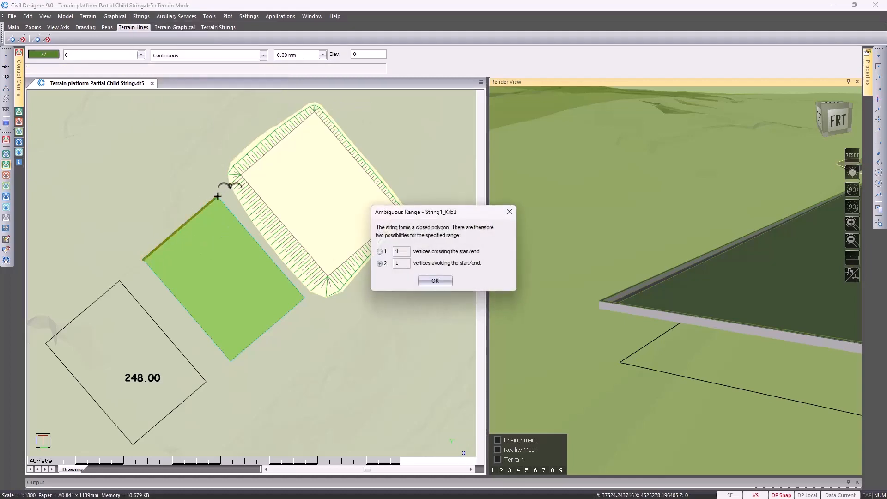
{"action": "left_click", "coordinate": [434, 282]}
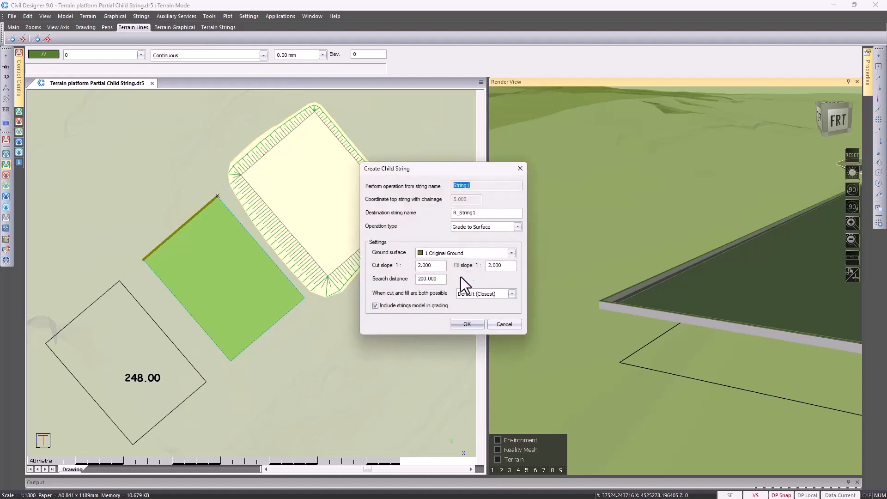
Step: Create the child string by Ver Offset, Hor Offset with a 0.1 vertical and 2 horizontal offset, and inspect that edge in the 3D render
{"action": "left_click", "coordinate": [517, 227]}
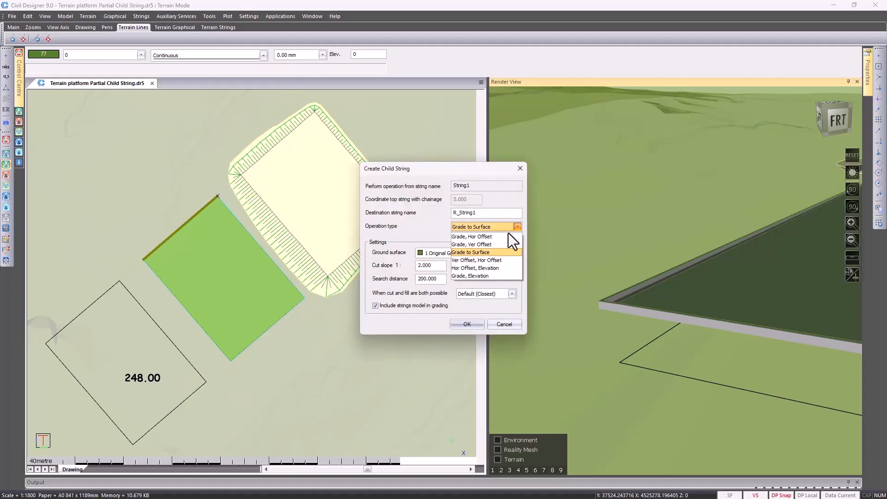
{"action": "left_click", "coordinate": [501, 260]}
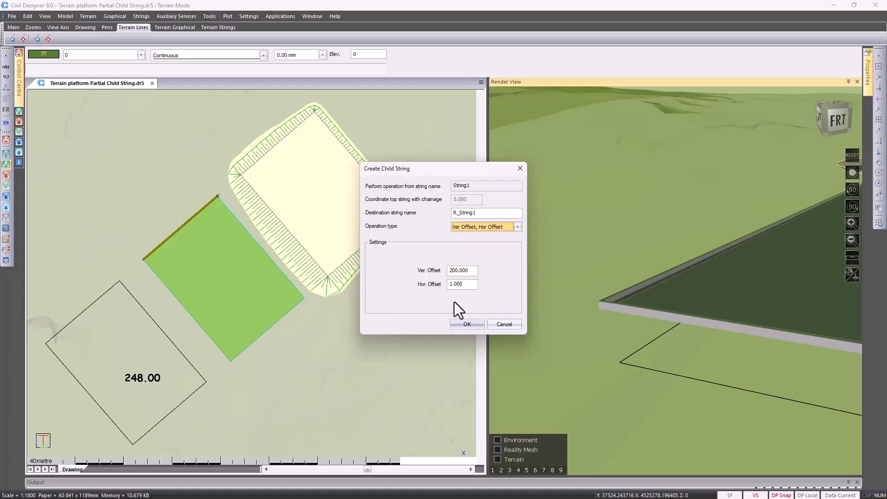
{"action": "double_click", "coordinate": [452, 271]}
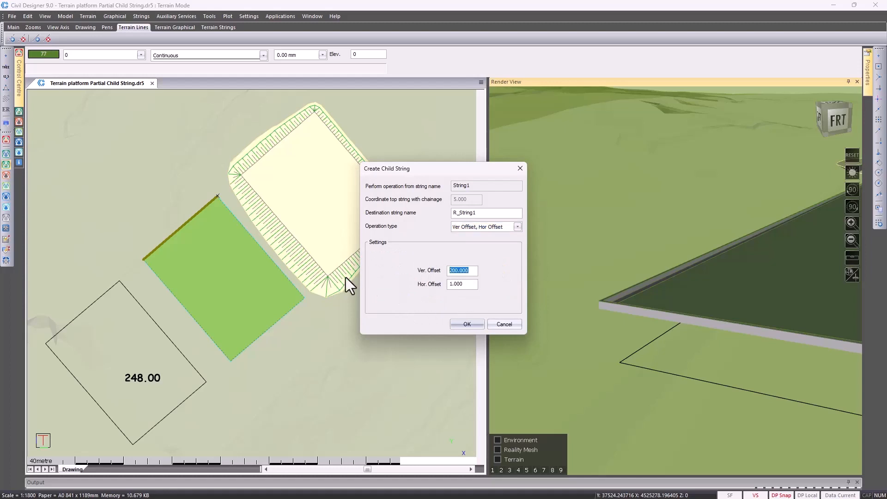
{"action": "type", "text": "0.1"}
{"action": "key", "text": "Tab"}
{"action": "type", "text": "2"}
{"action": "left_click", "coordinate": [450, 323]}
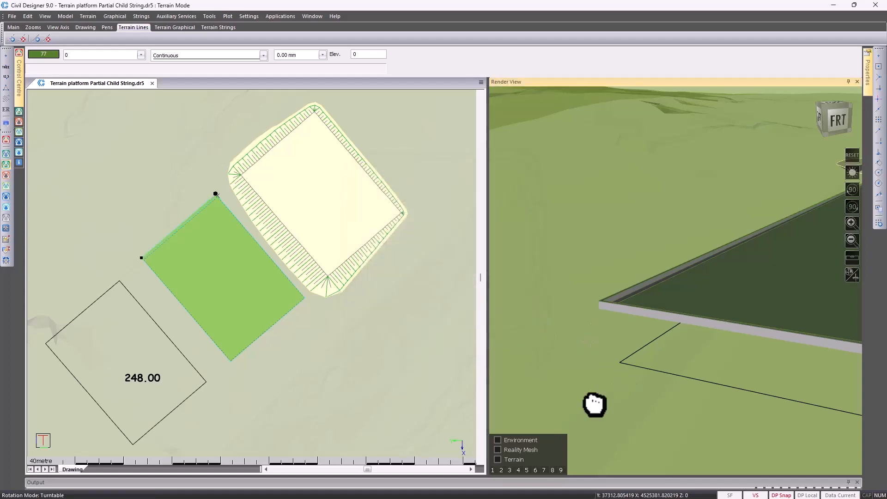
{"action": "left_click_drag", "start_coordinate": [600, 407], "coordinate": [709, 373]}
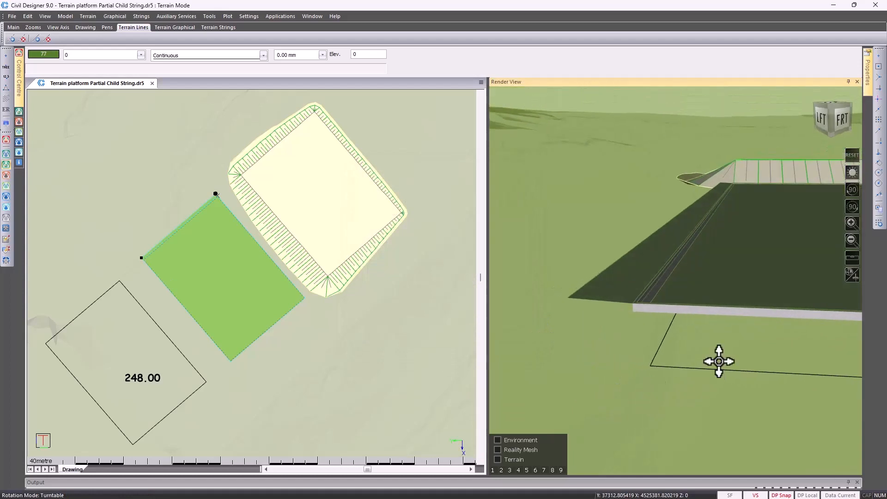
{"action": "left_click_drag", "start_coordinate": [740, 295], "coordinate": [598, 340]}
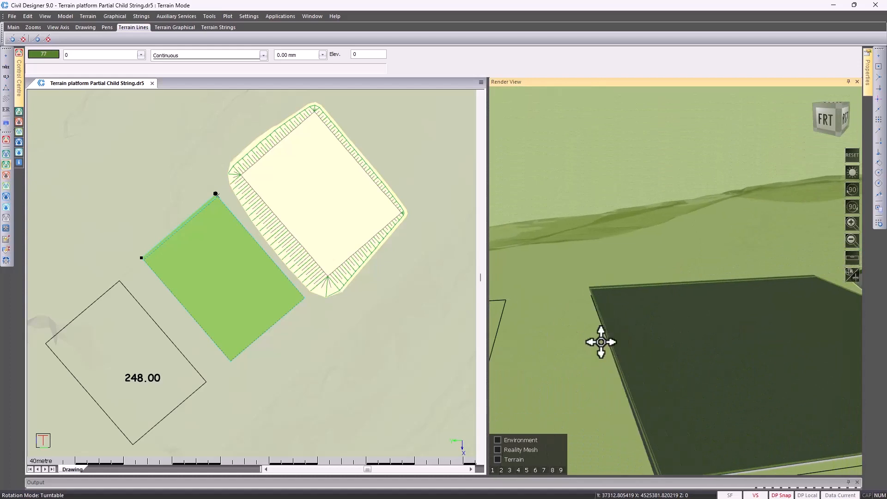
Step: Create a full-range child of the offset string graded to the Original Ground surface at 1:2 cut and fill slopes, and inspect it in 3D
{"action": "left_click", "coordinate": [141, 16]}
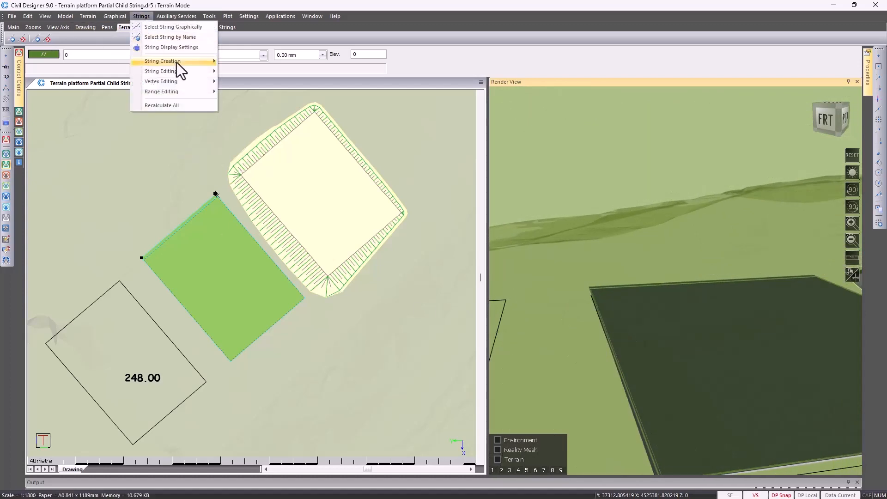
{"action": "mouse_move", "coordinate": [177, 63]}
{"action": "mouse_move", "coordinate": [265, 110]}
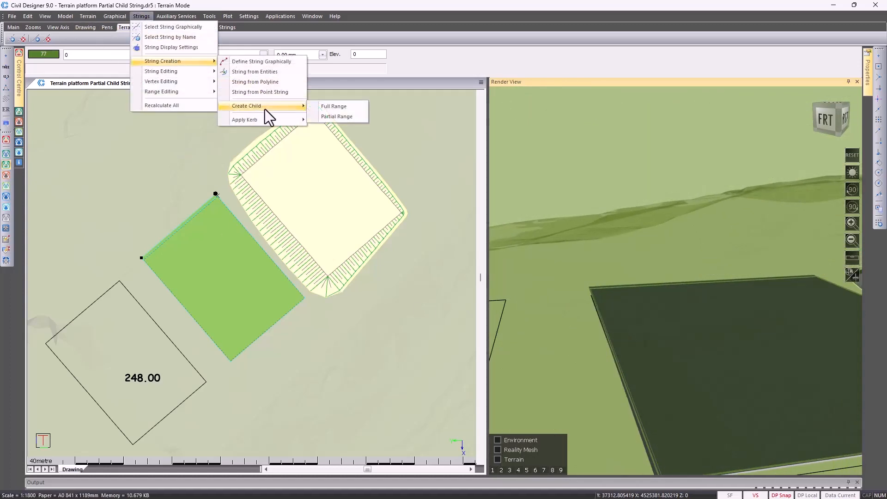
{"action": "left_click", "coordinate": [347, 106]}
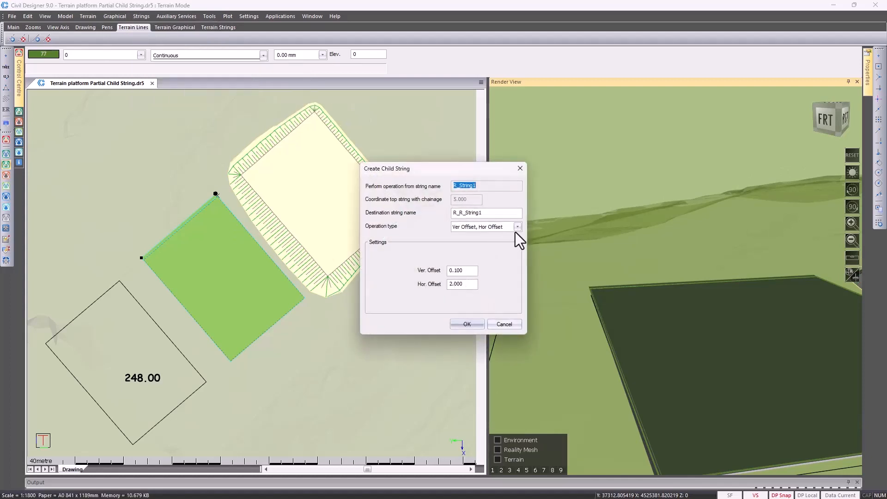
{"action": "left_click", "coordinate": [517, 227]}
{"action": "left_click", "coordinate": [487, 251]}
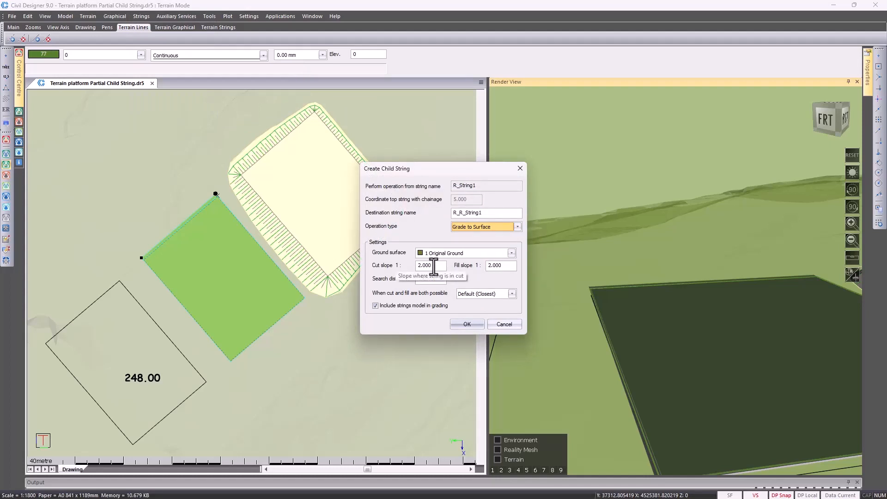
{"action": "left_click", "coordinate": [459, 325]}
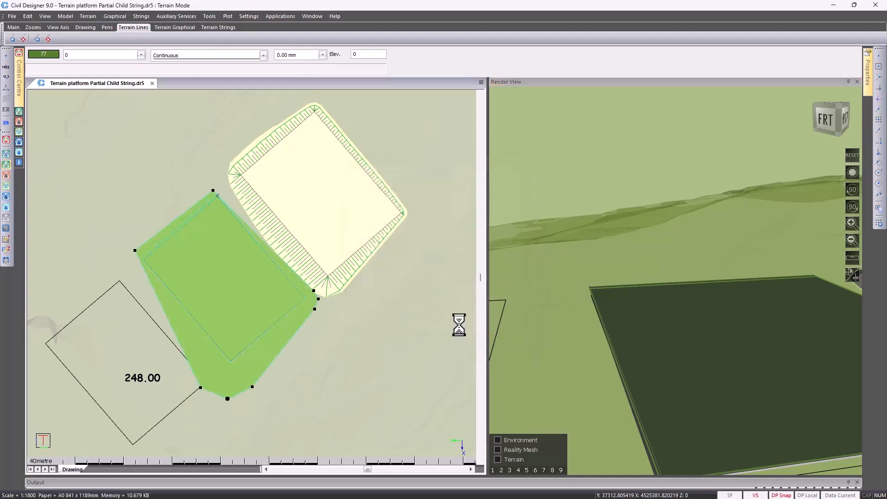
{"action": "left_click_drag", "start_coordinate": [598, 396], "coordinate": [545, 257]}
{"action": "left_click_drag", "start_coordinate": [604, 311], "coordinate": [795, 278]}
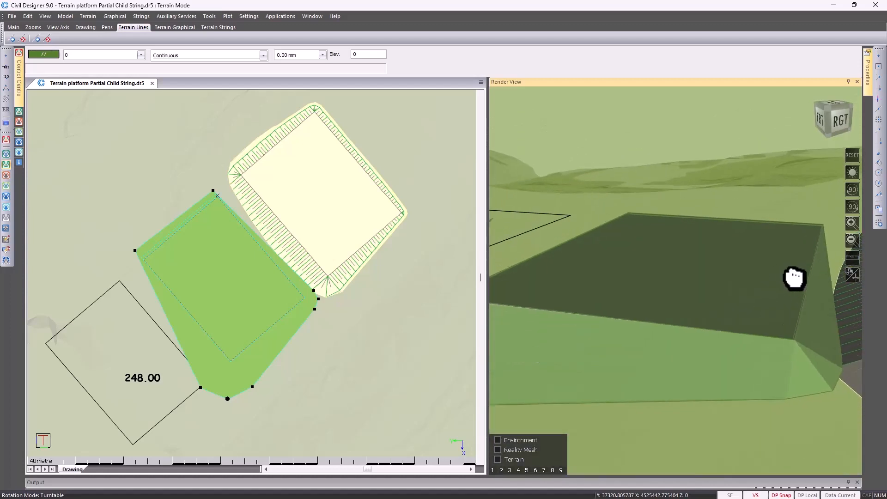
Step: Start creating another child string from the graded outline around the kerbed platform
{"action": "left_click", "coordinate": [139, 18]}
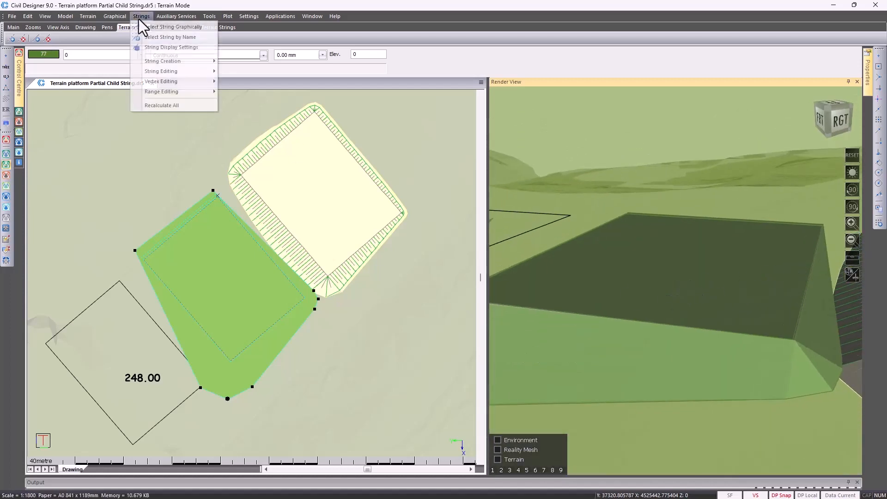
{"action": "mouse_move", "coordinate": [163, 61]}
{"action": "mouse_move", "coordinate": [270, 107]}
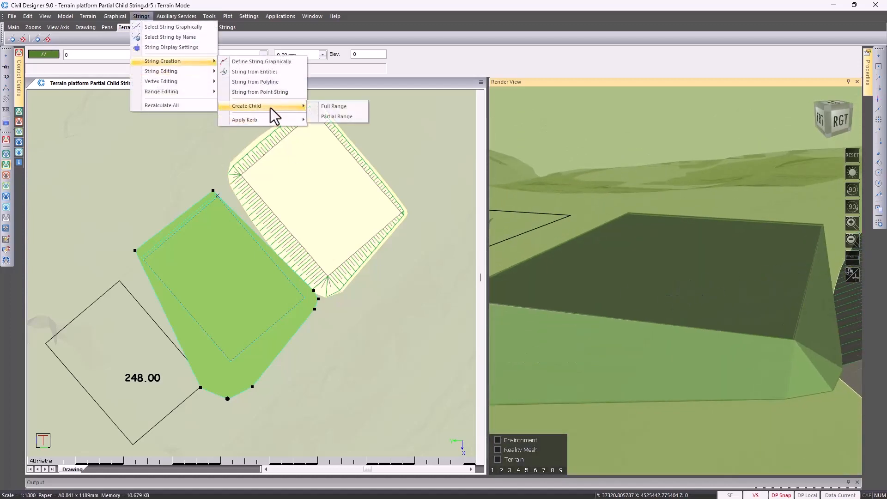